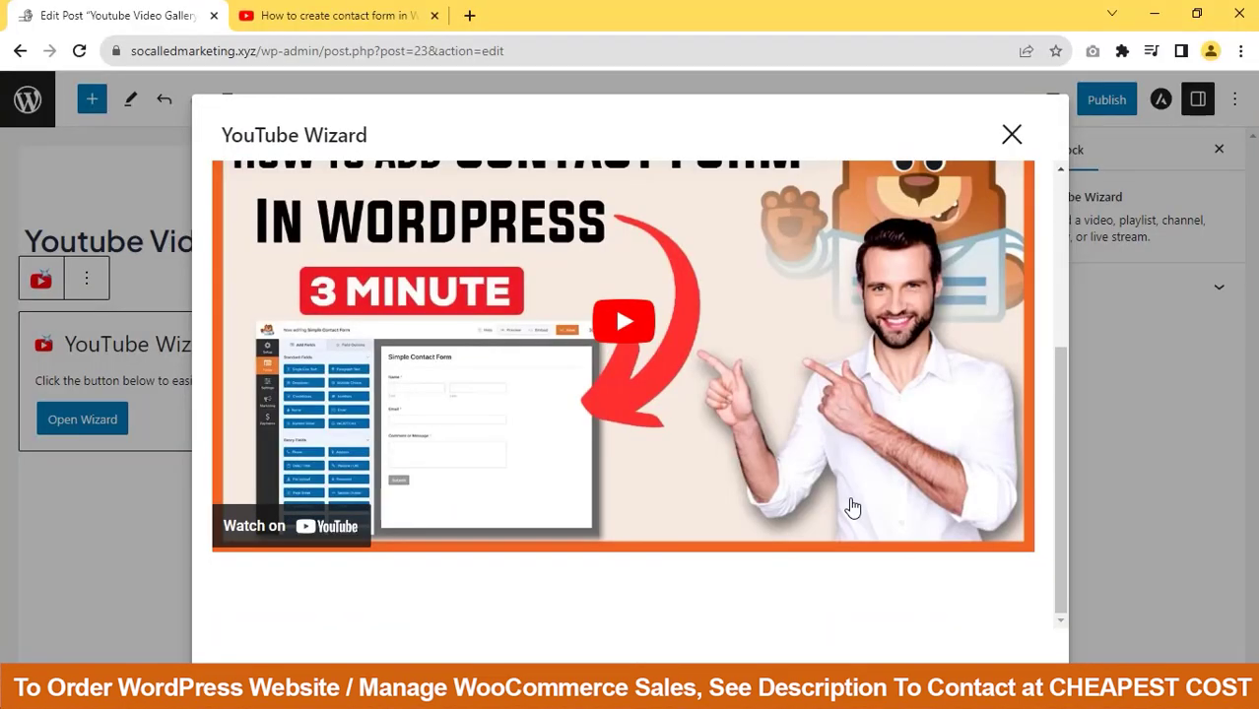
- Scroll through the finished YouTube gallery post preview and return to the admin Dashboard
scroll(630, 384, "down", 1)
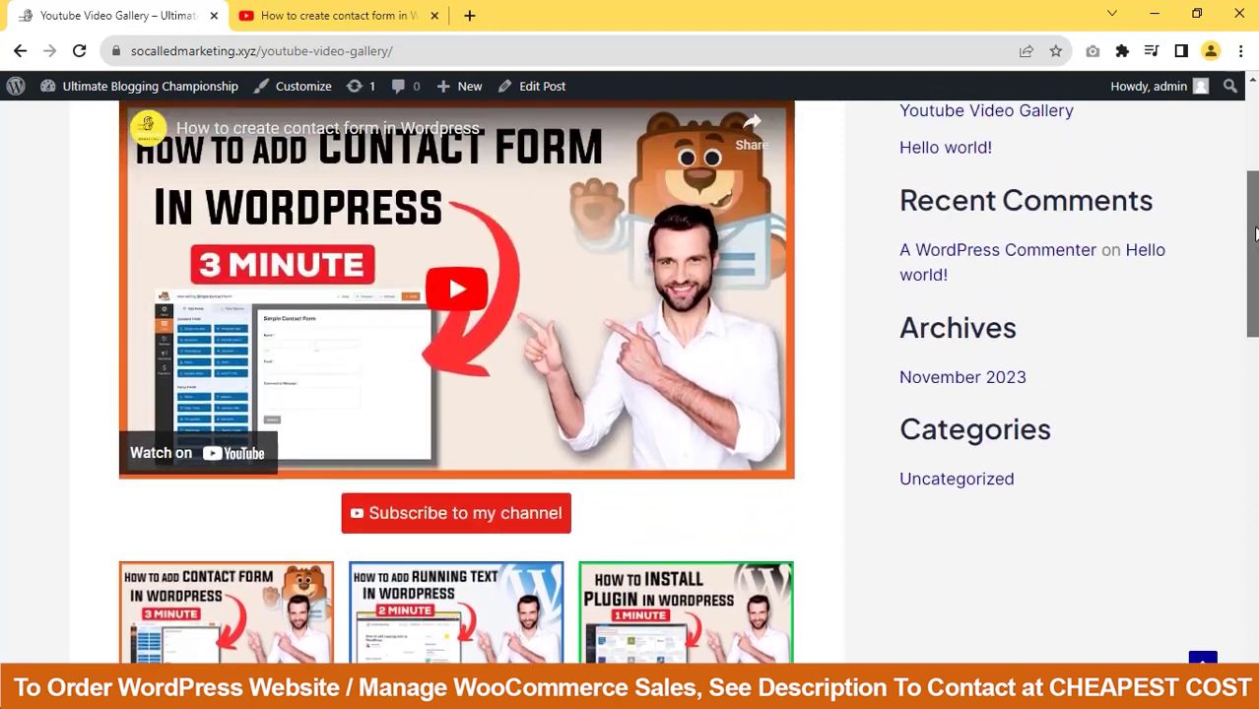
mouse_move(1254, 344)
left_mouse_down()
mouse_move(1253, 174)
mouse_move(1253, 225)
left_mouse_up()
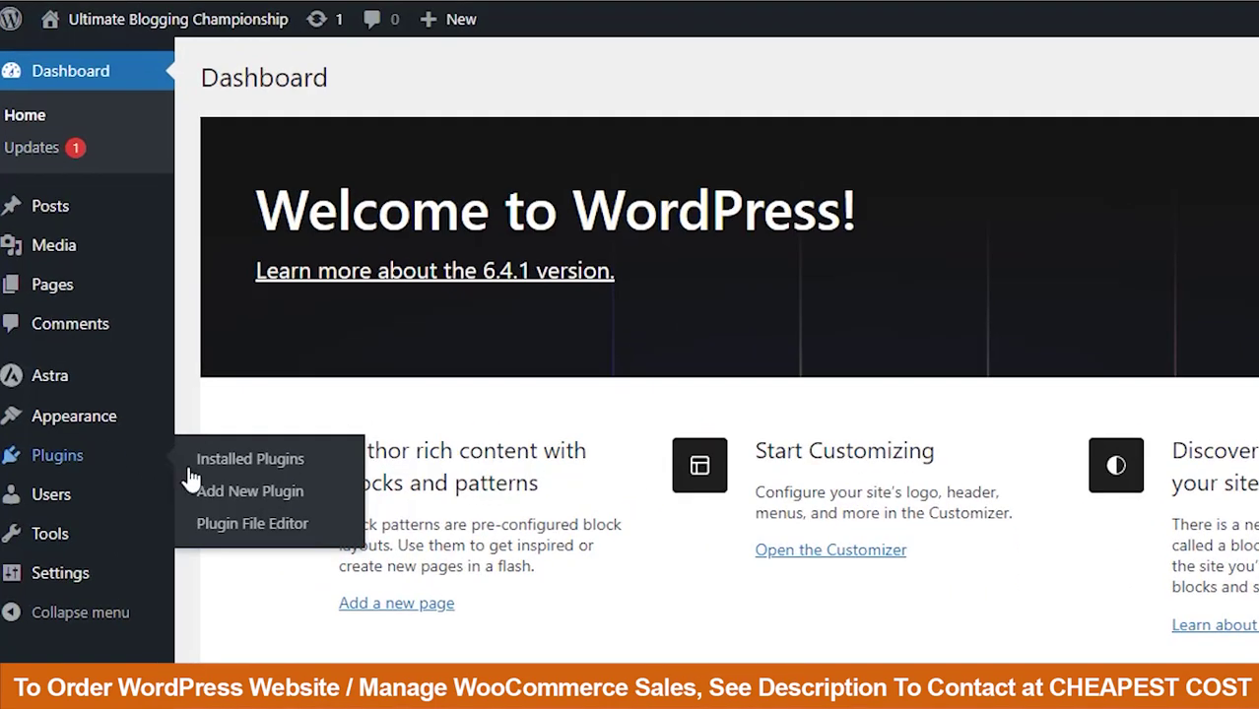
- Search Add New Plugin for 'embed plus video youtube', then install and activate Embed Plus YouTube
left_click(227, 494)
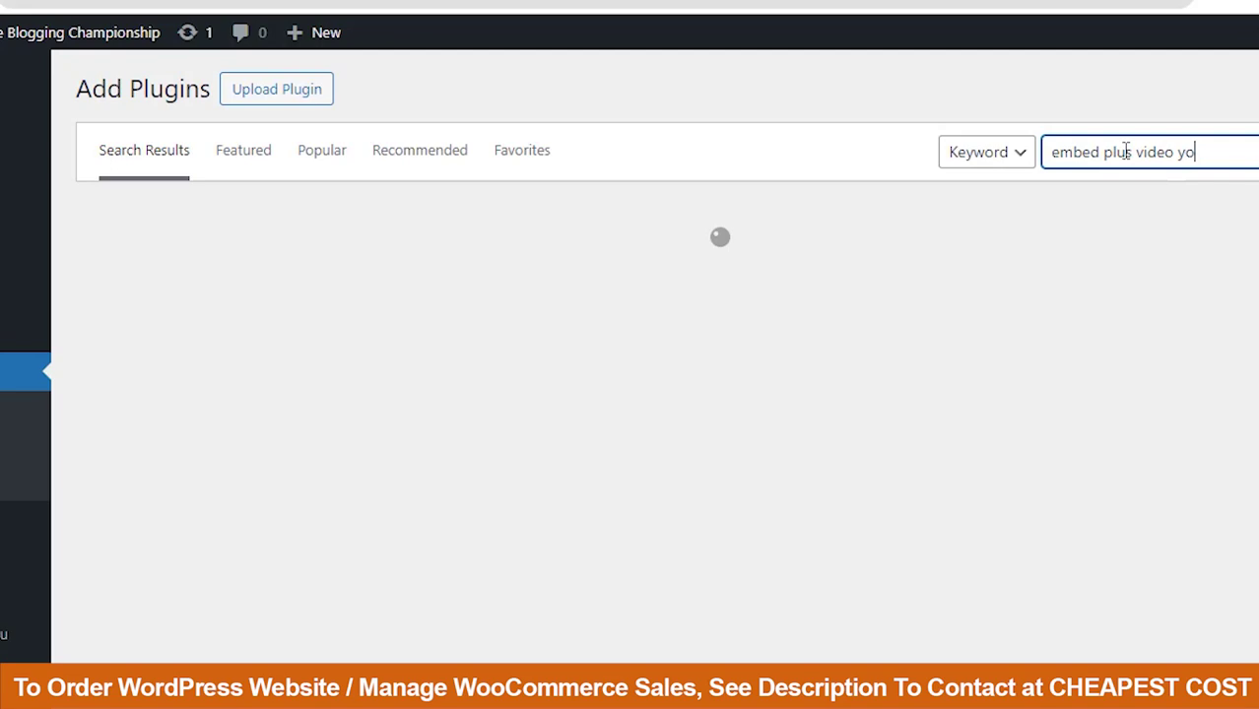
type("ube")
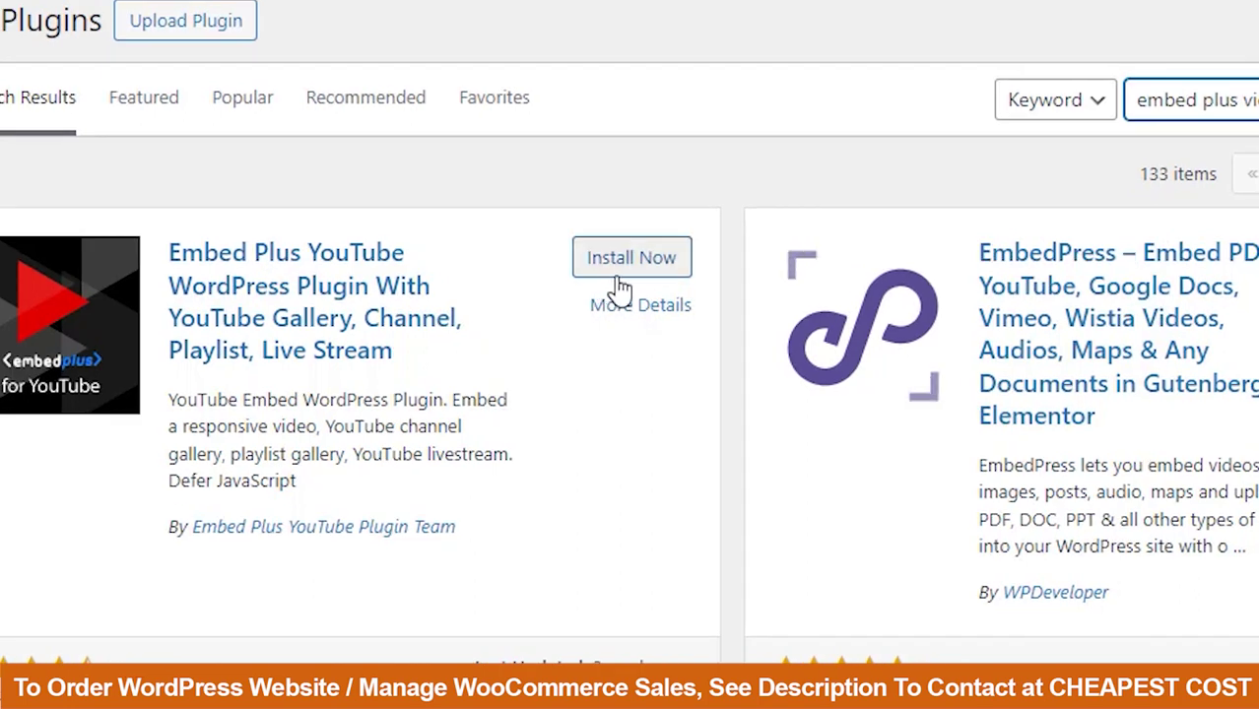
left_click(630, 281)
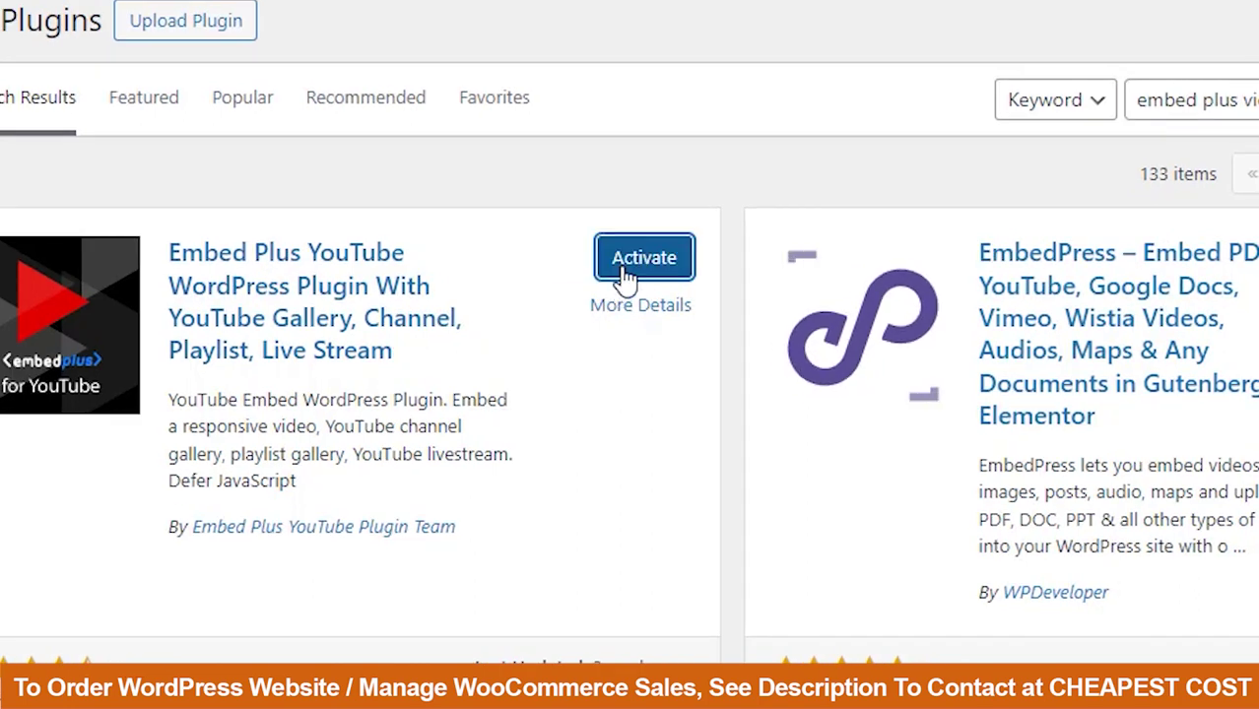
left_click(624, 278)
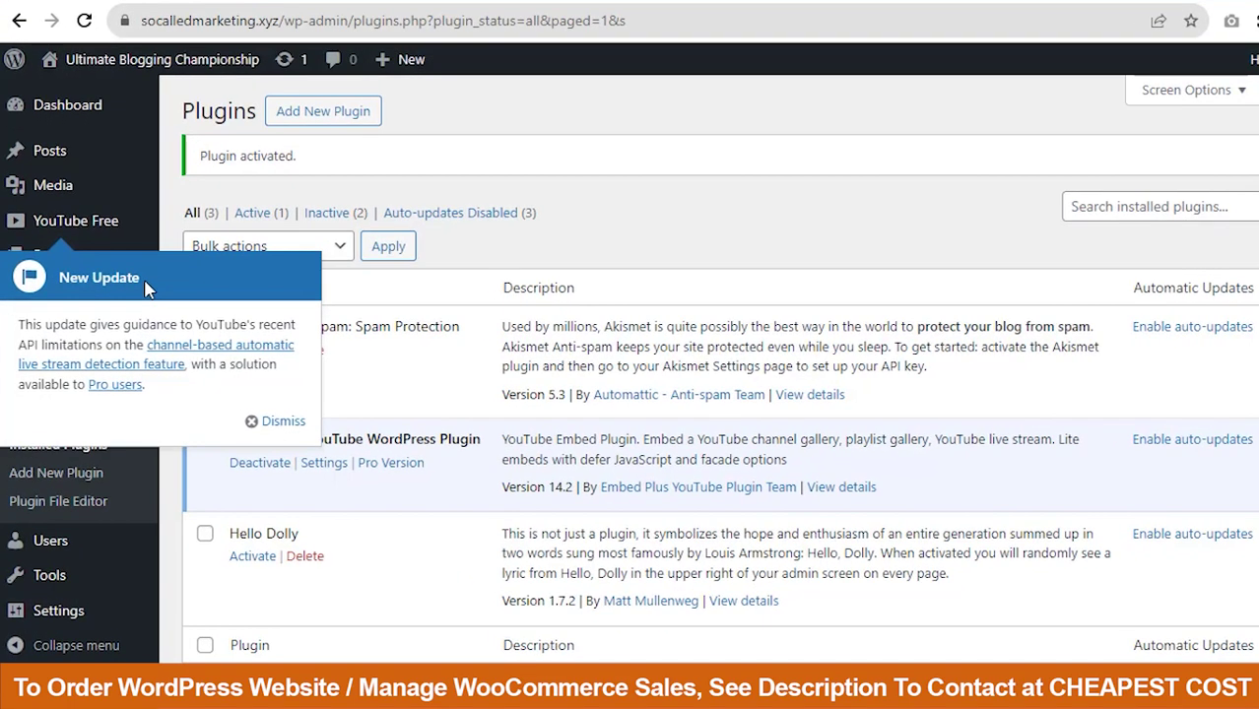
- Open YouTube Free settings, closing the Setup Guide and dismissing the New Update notice
left_click(93, 227)
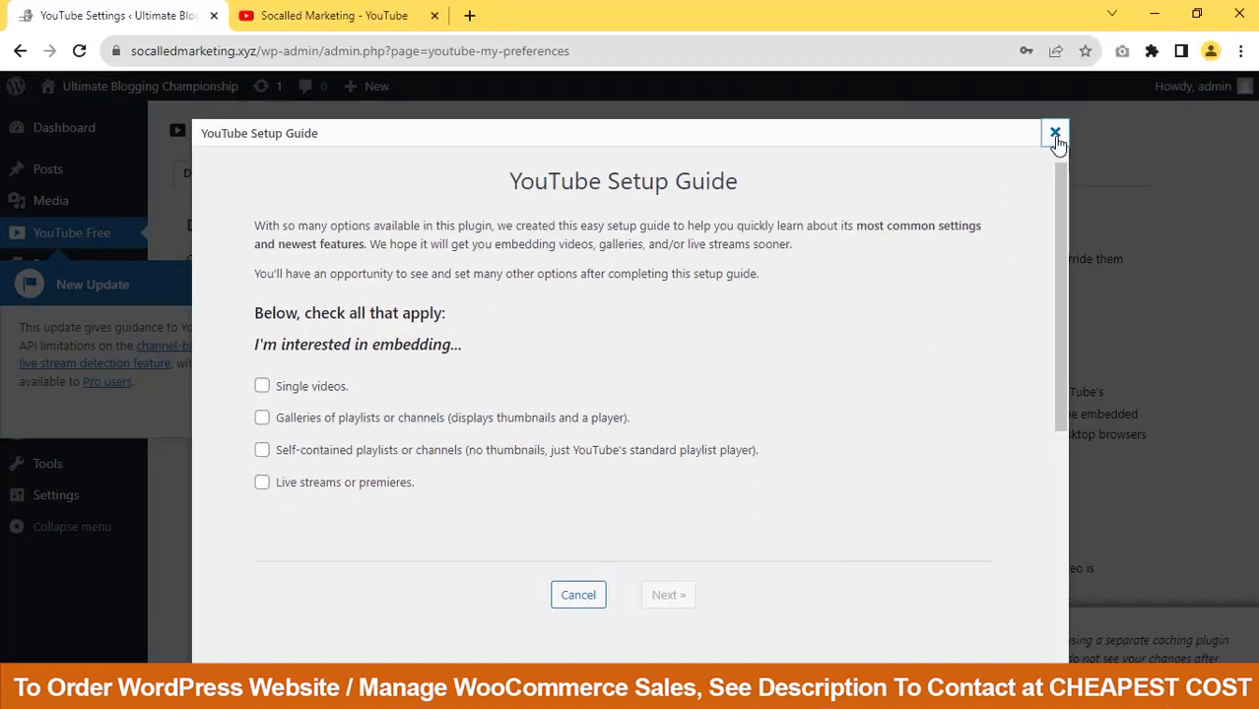
left_click(1053, 135)
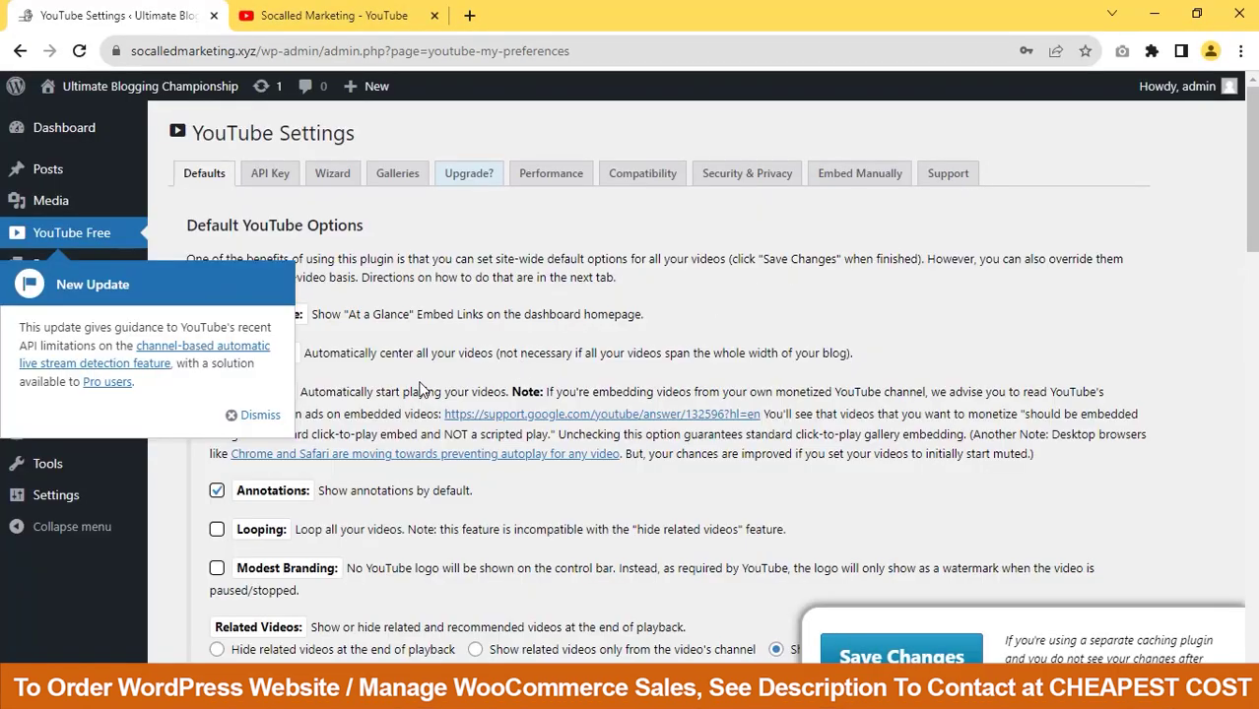
left_click(258, 417)
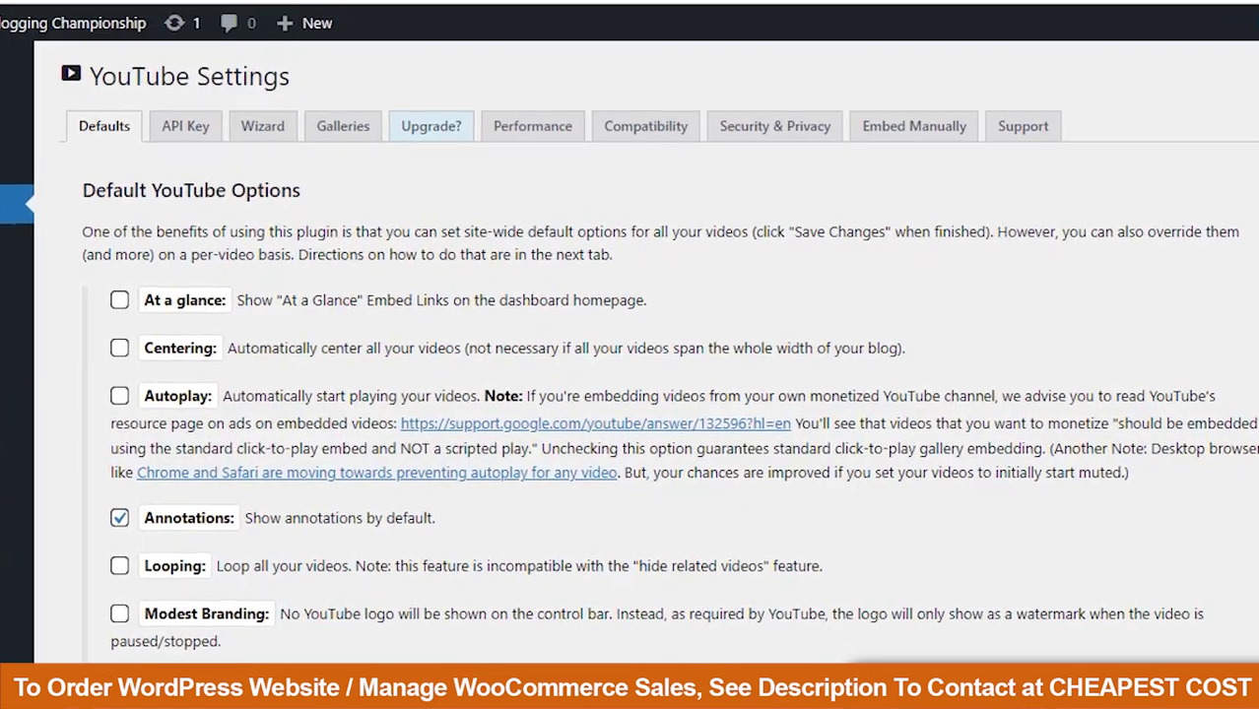
- Disable Red Progress Bar and Autofit Widget Videos, enable Responsive Video Sizing and Volume Initialization, and save
scroll(631, 394, "down", 3)
scroll(630, 394, "down", 1)
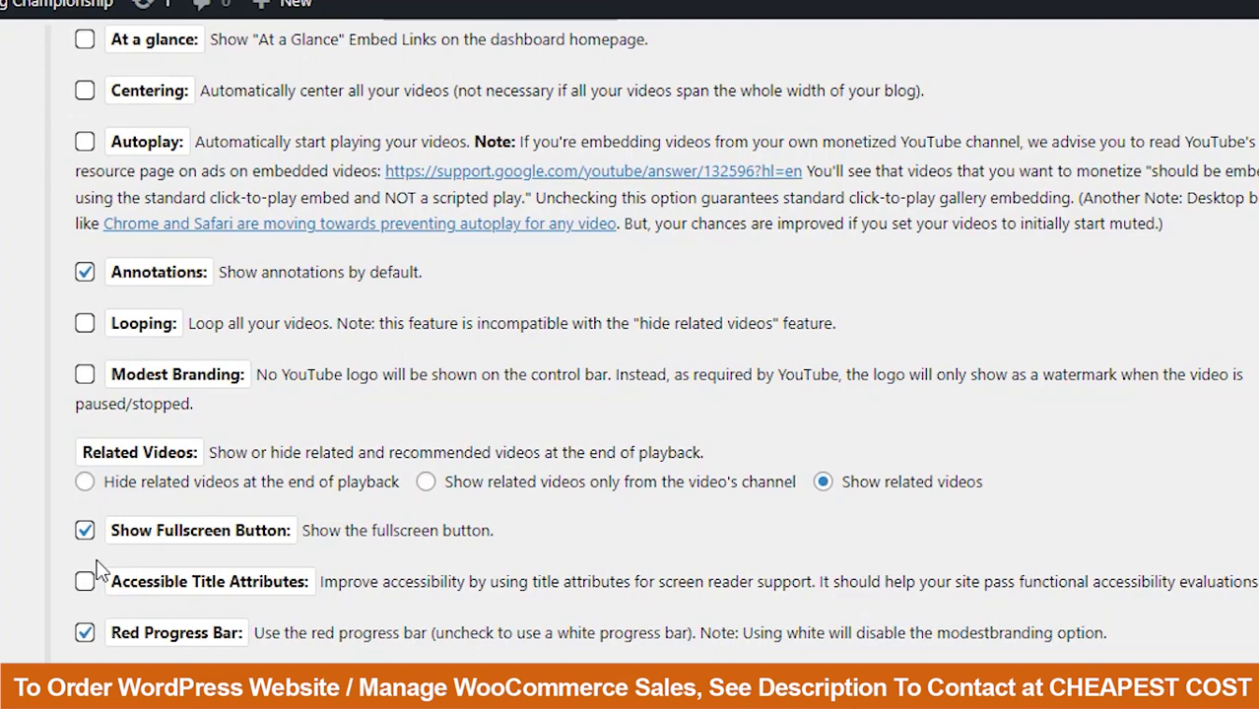
scroll(96, 552, "down", 3)
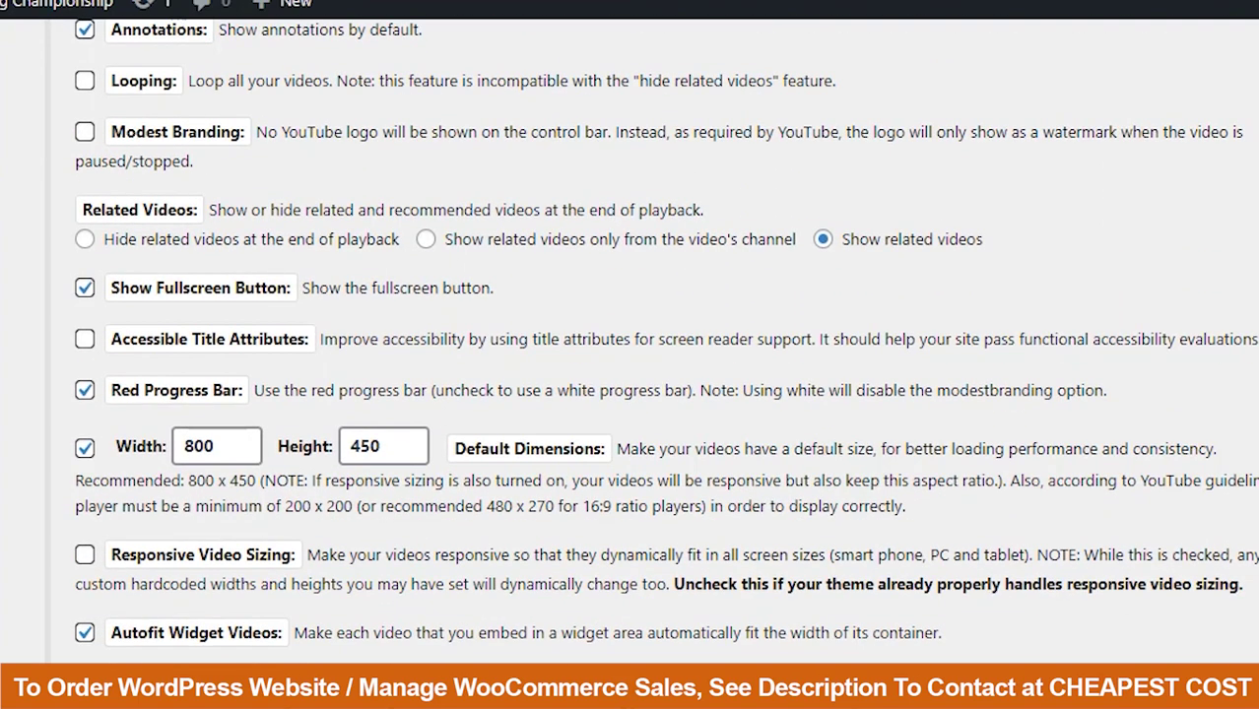
left_click(85, 394)
scroll(85, 414, "down", 2)
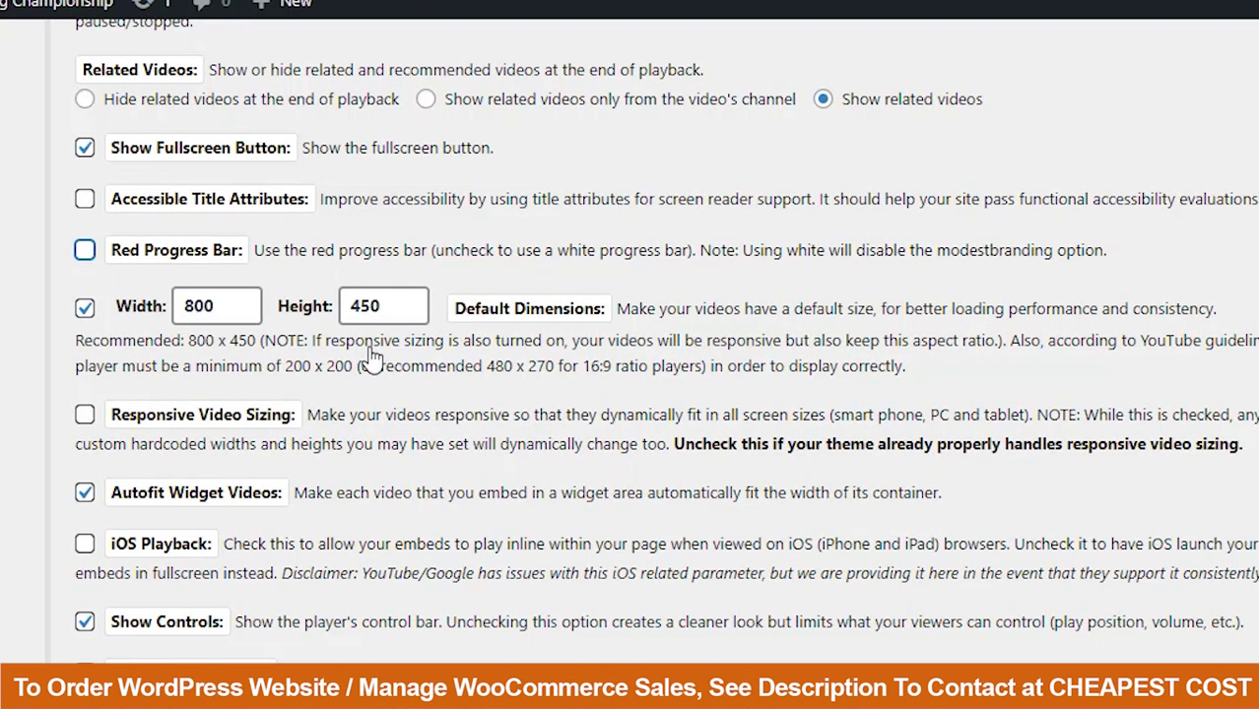
left_click(85, 415)
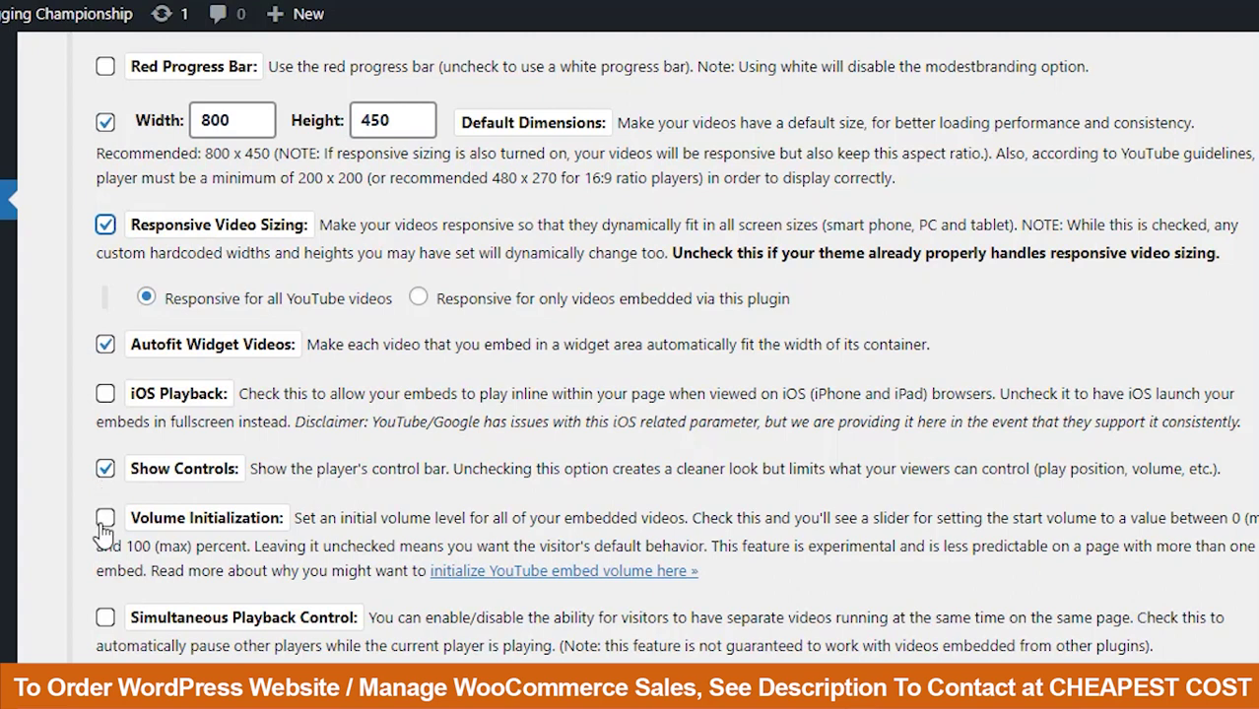
left_click(104, 519)
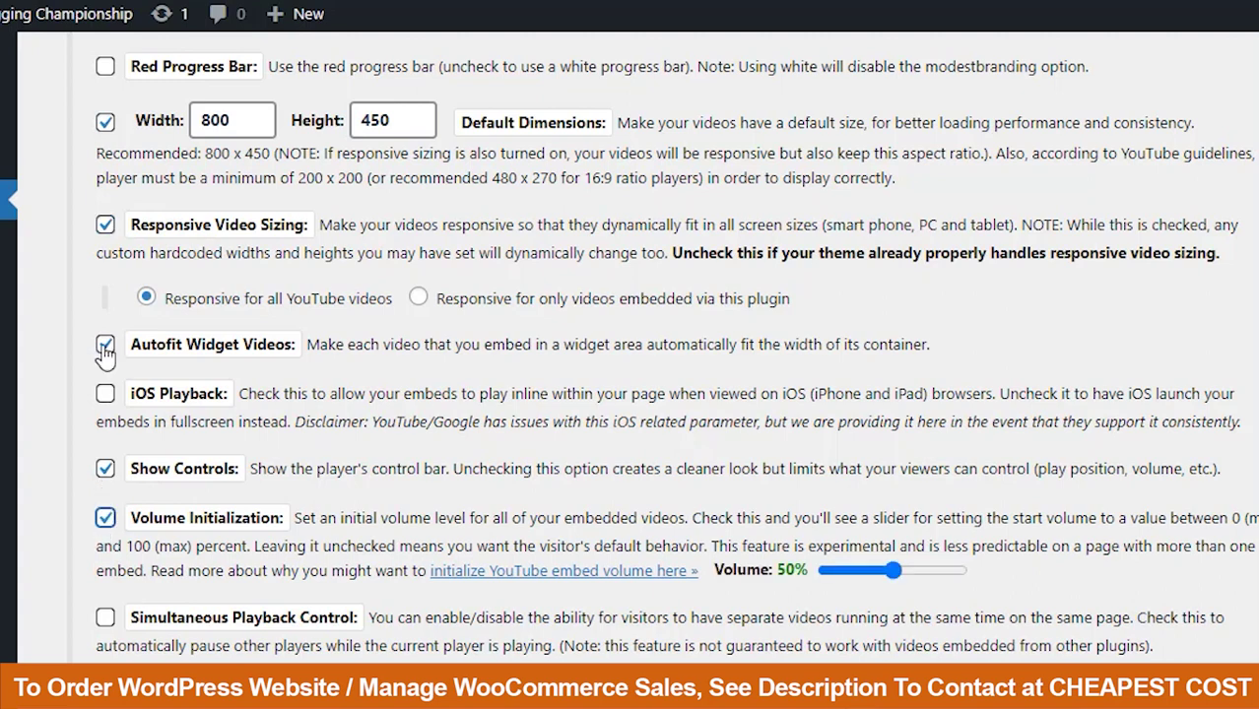
left_click(104, 347)
scroll(129, 286, "down", 3)
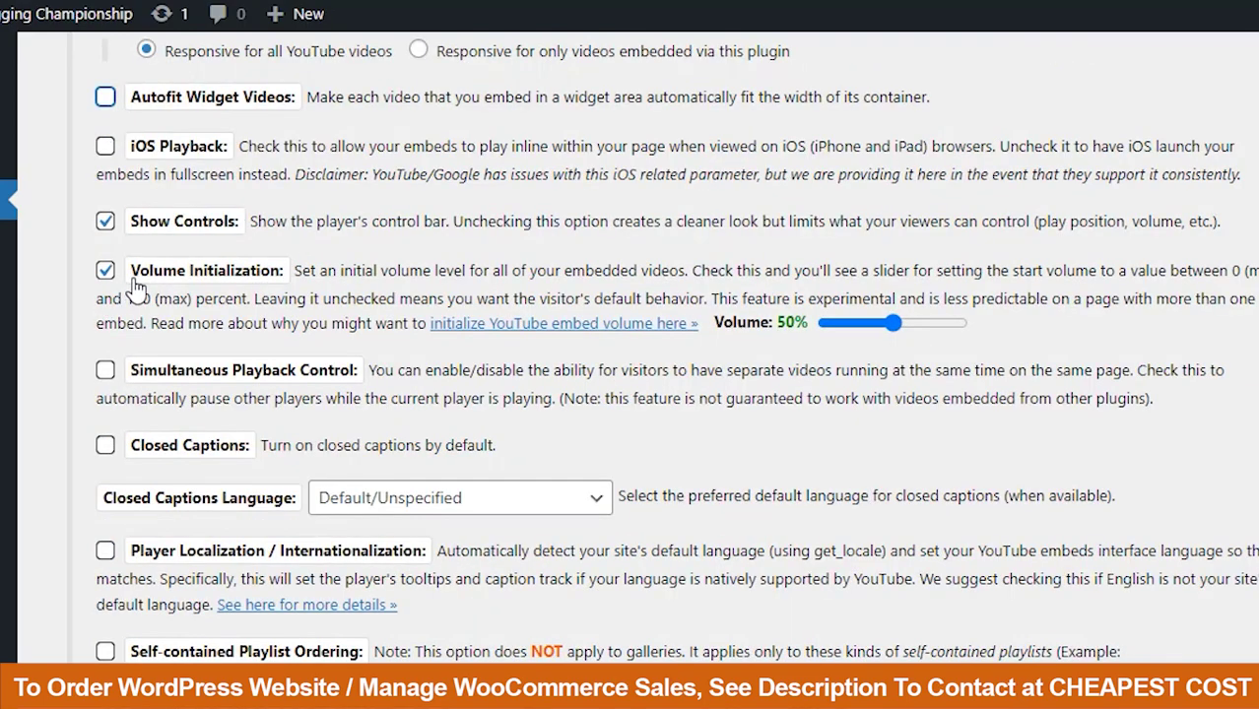
scroll(129, 286, "down", 2)
scroll(932, 626, "down", 10)
left_click(932, 627)
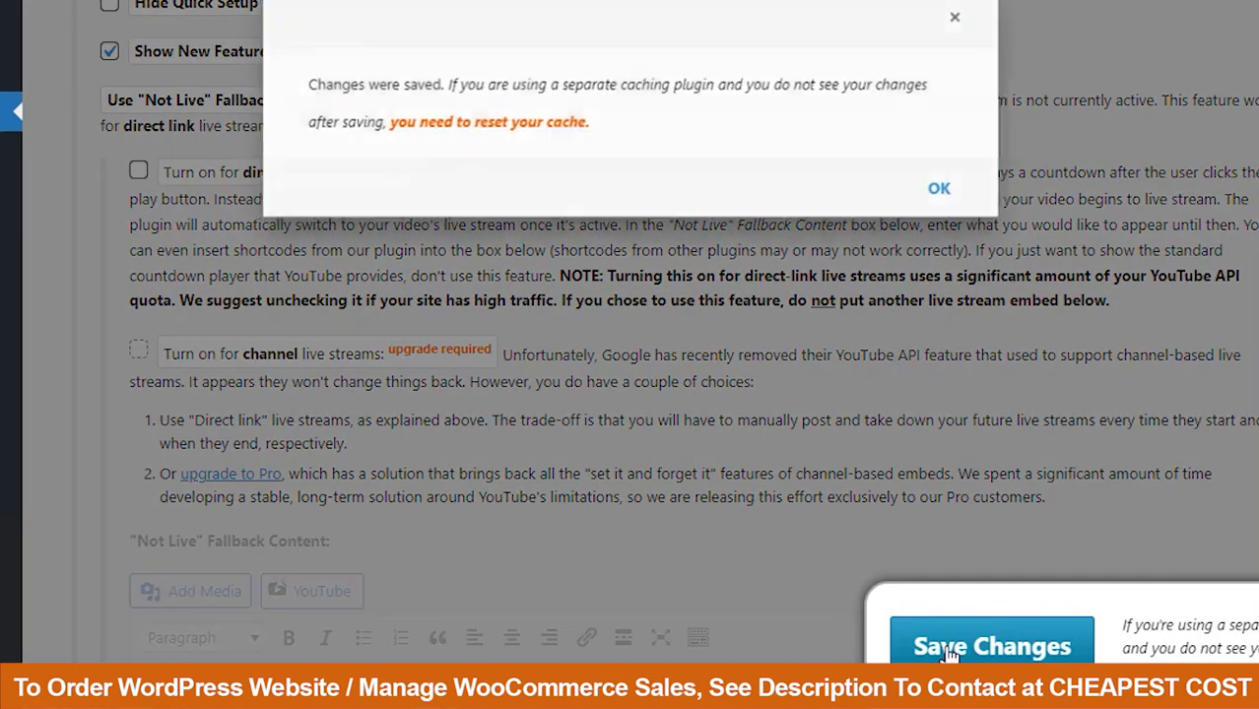
- Finish the Setup Guide with 'Galleries of playlists or channels' selected, then save the defaults
left_click(944, 188)
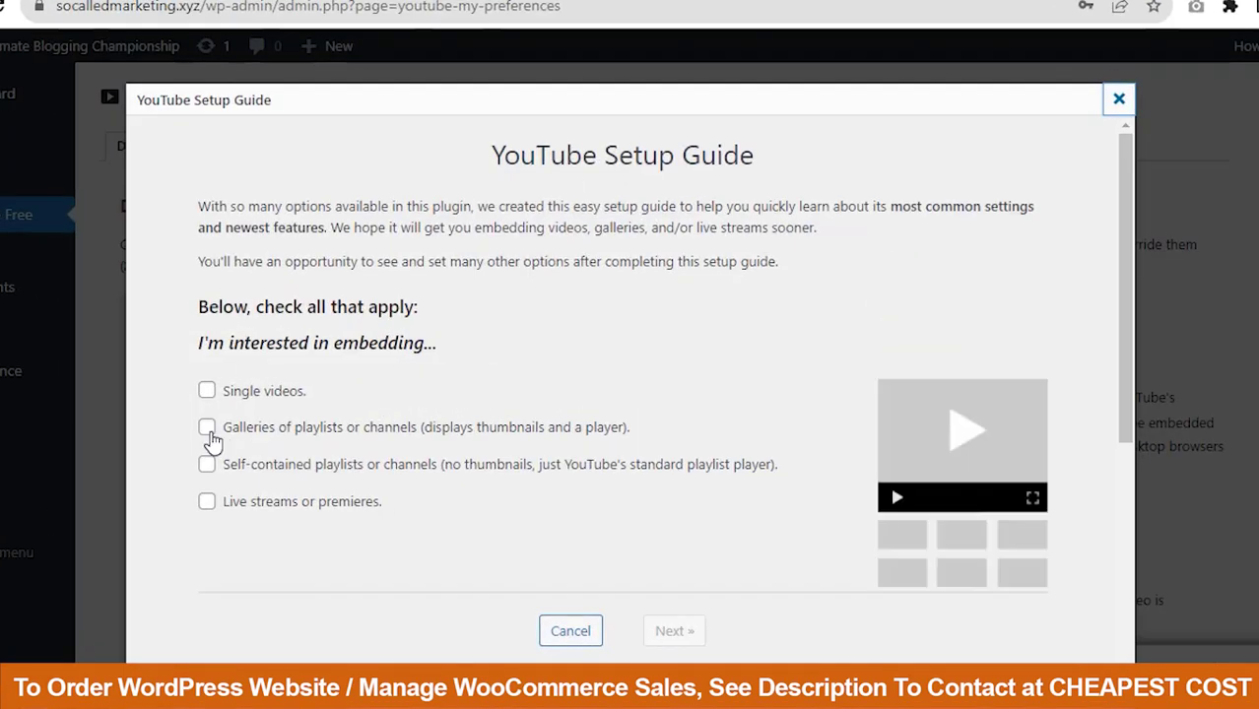
left_click(208, 430)
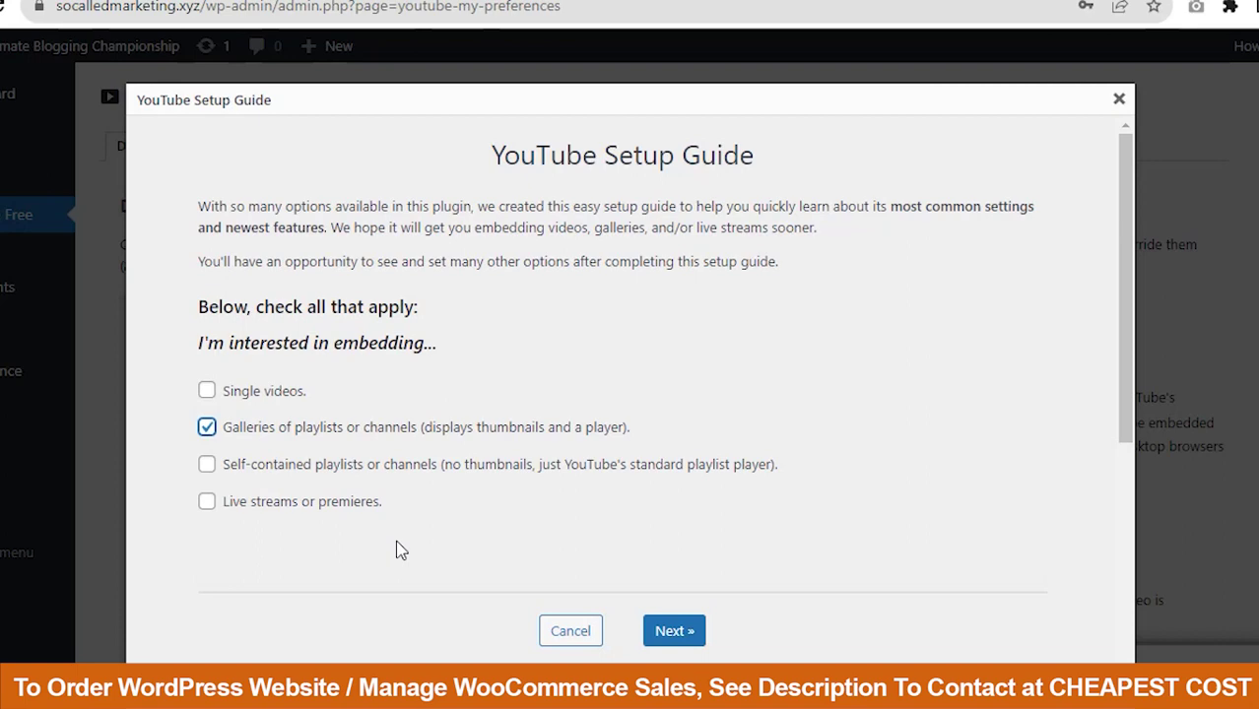
left_click(674, 630)
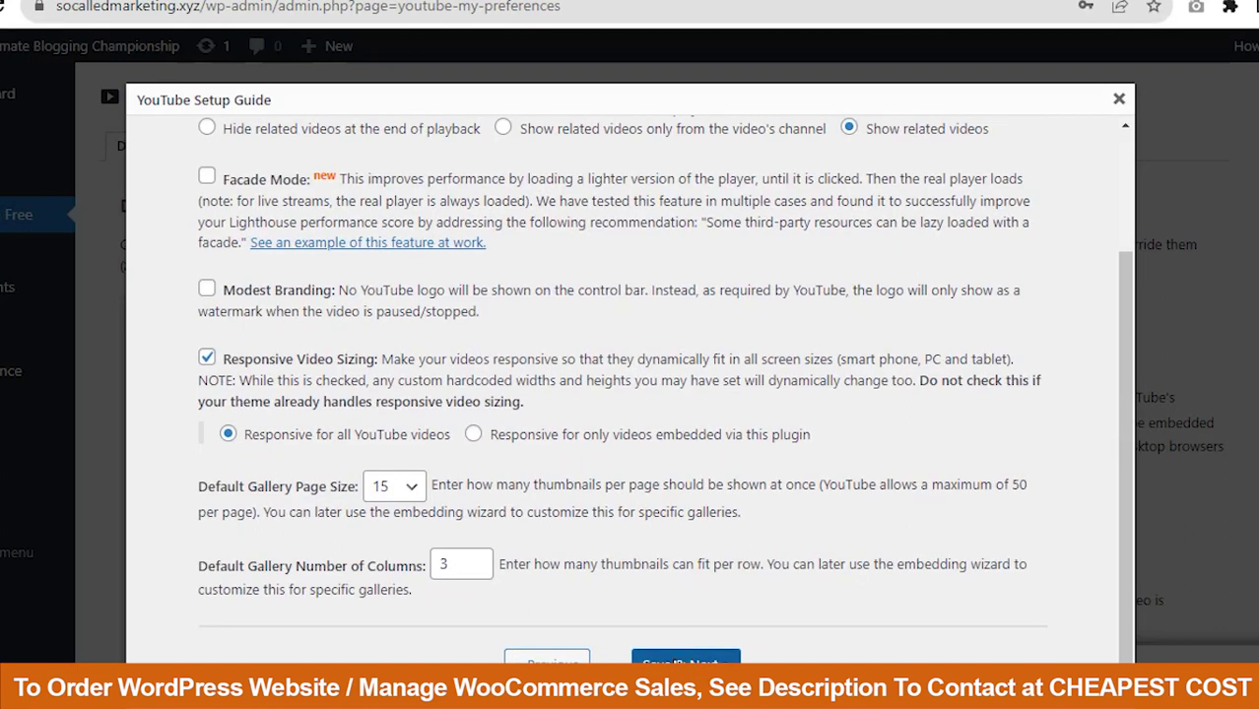
left_click(674, 656)
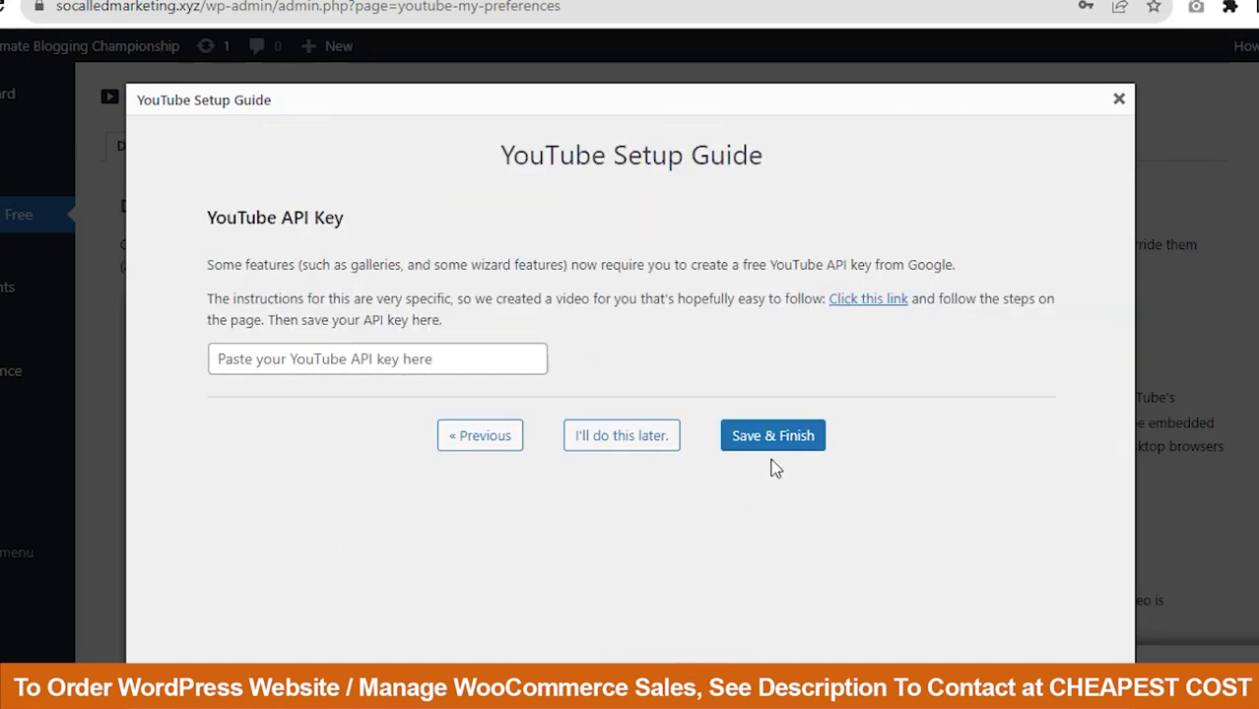
left_click(781, 443)
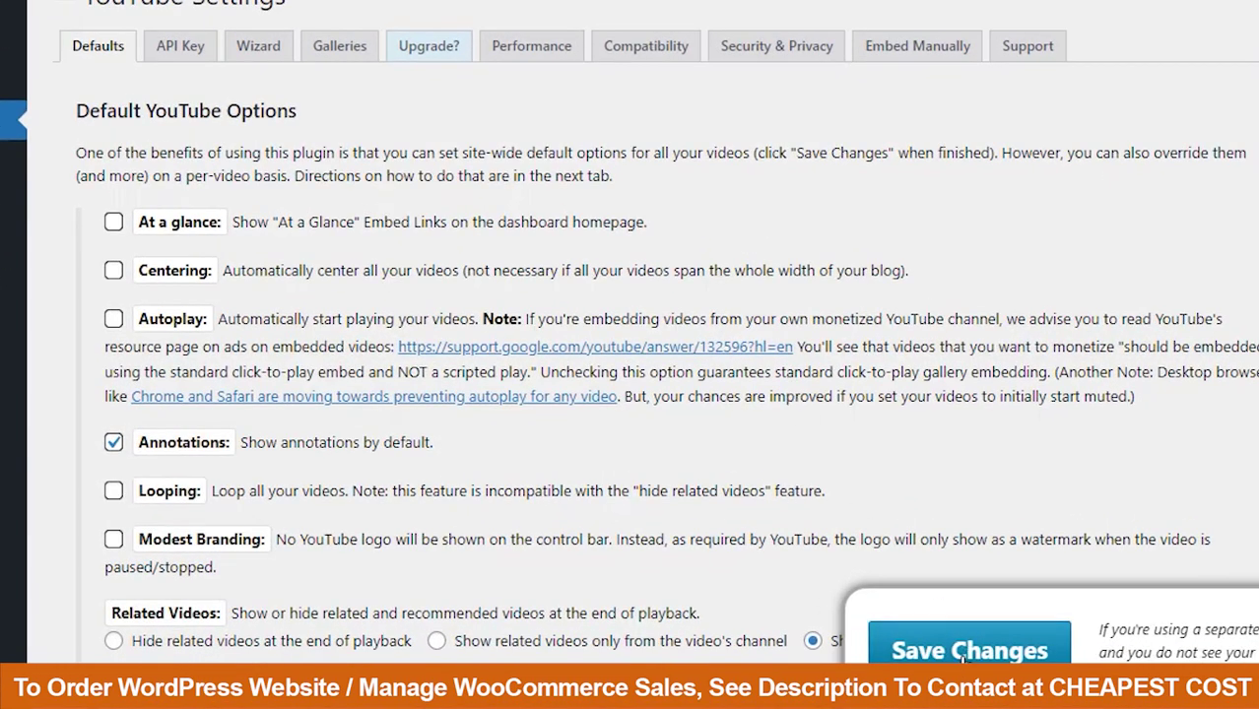
left_click(964, 653)
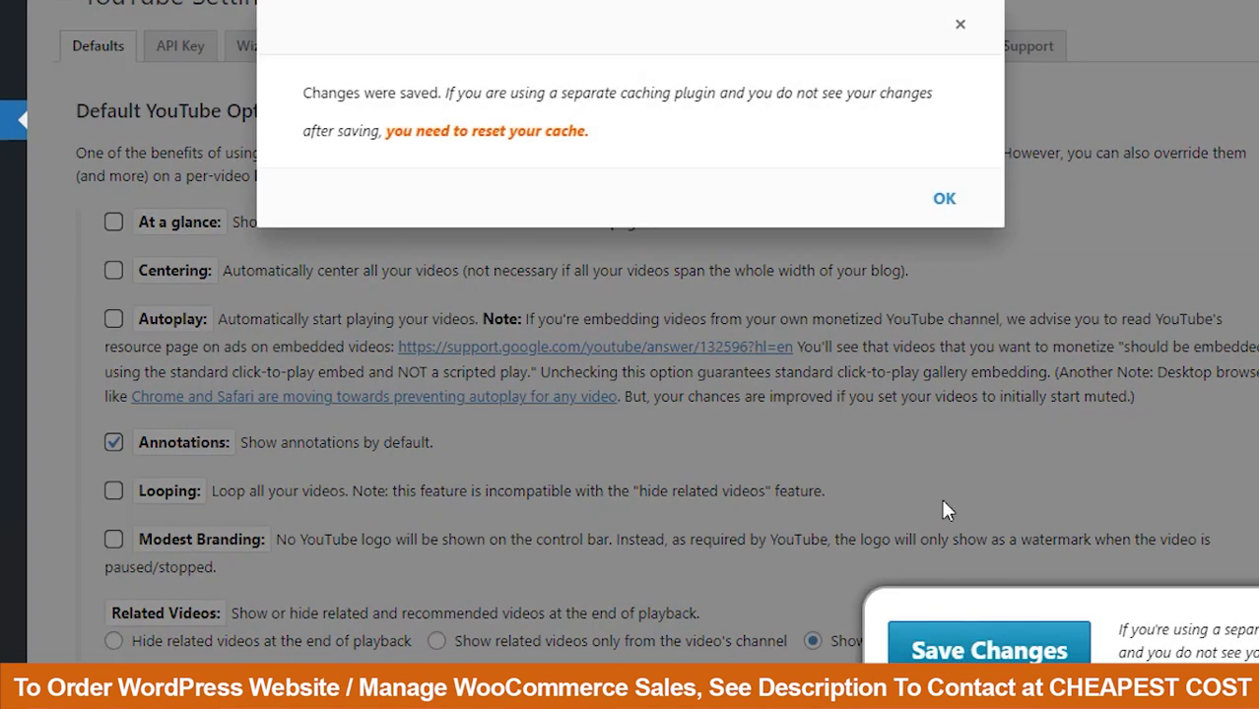
left_click(960, 24)
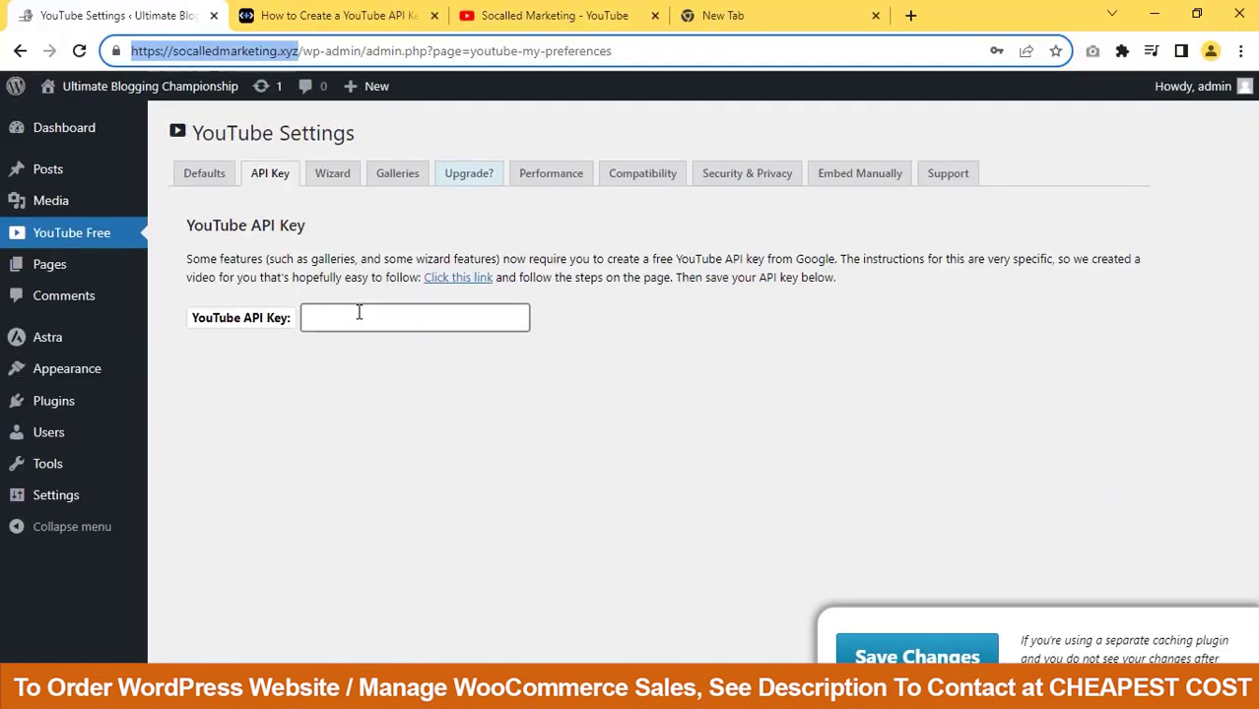
- Paste the YouTube API key into the API Key field and save it
left_click(358, 312)
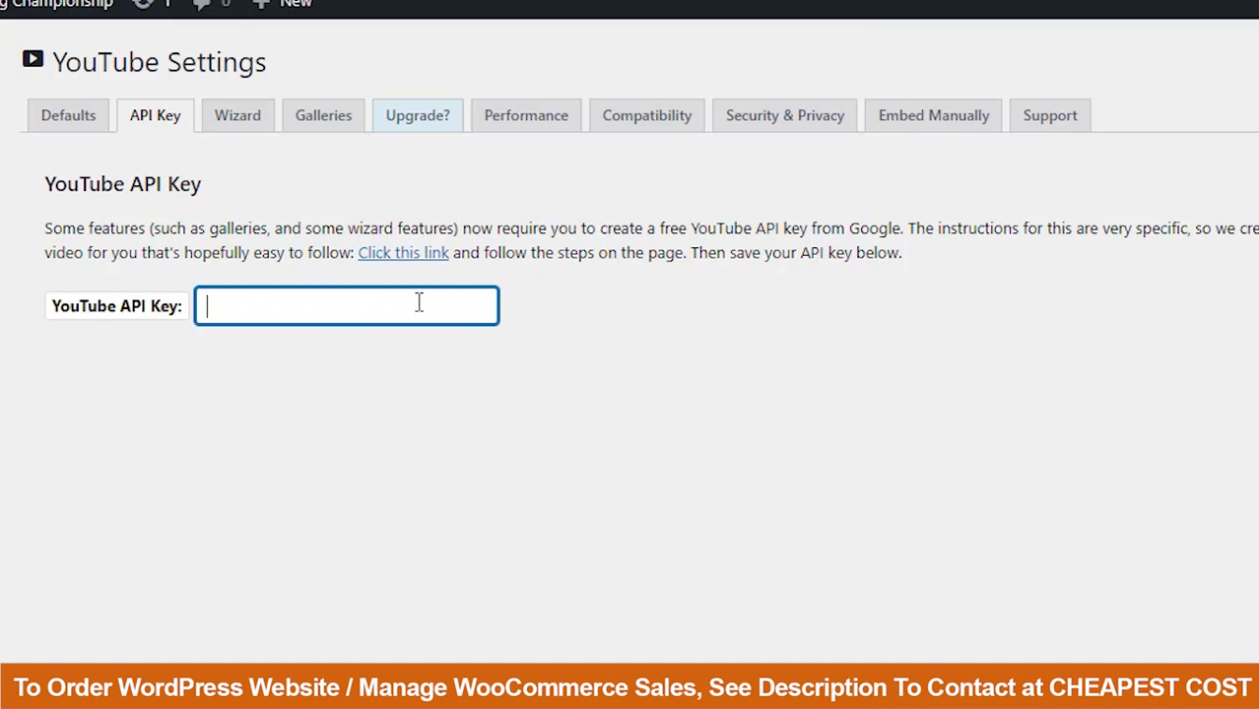
key("ctrl+v")
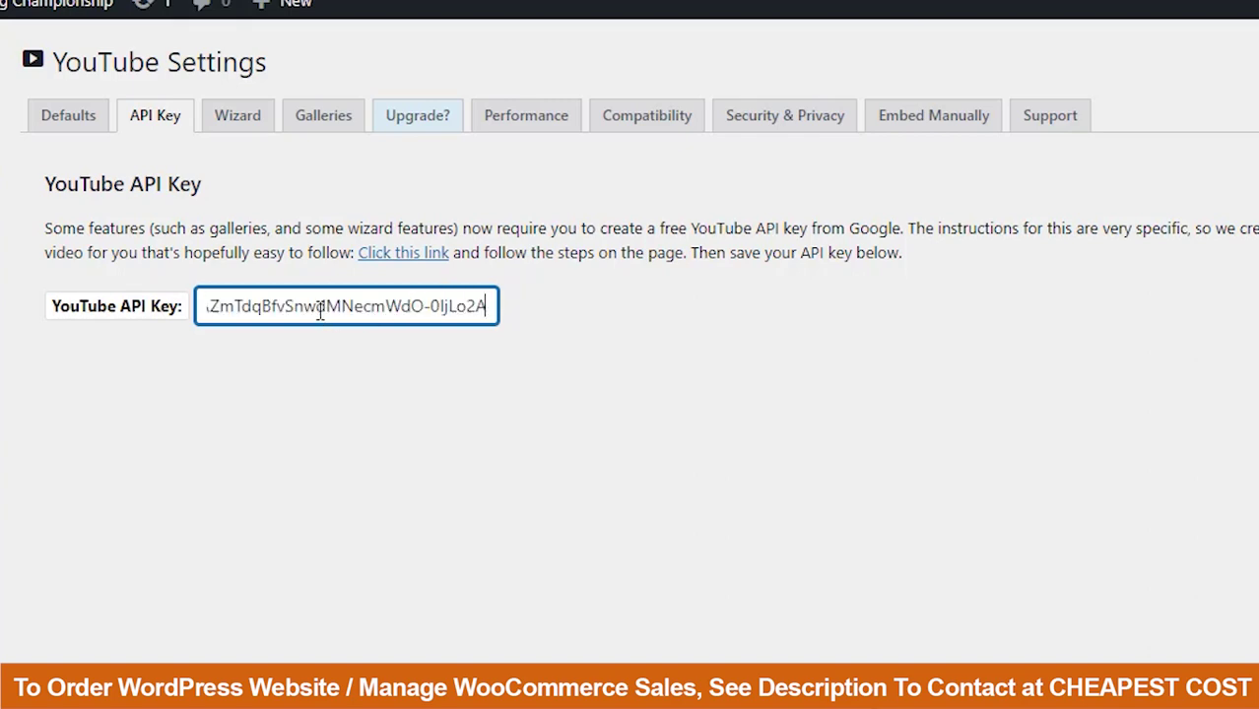
left_click(440, 387)
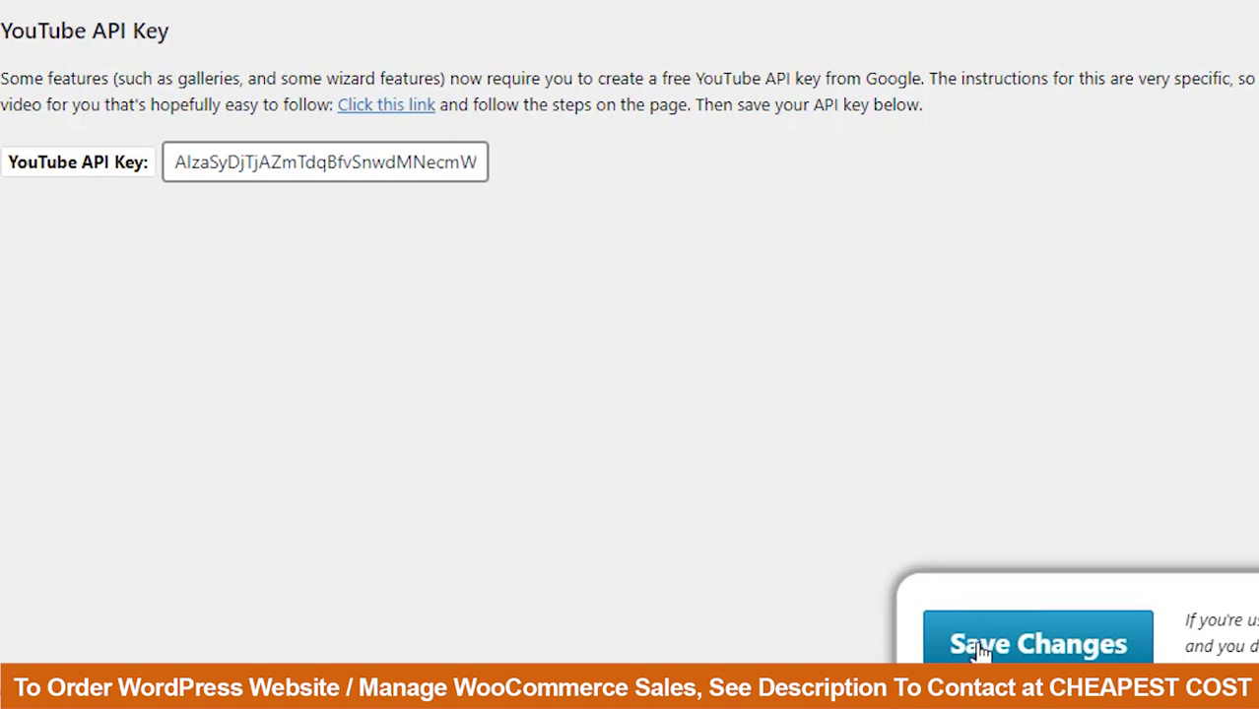
left_click(916, 656)
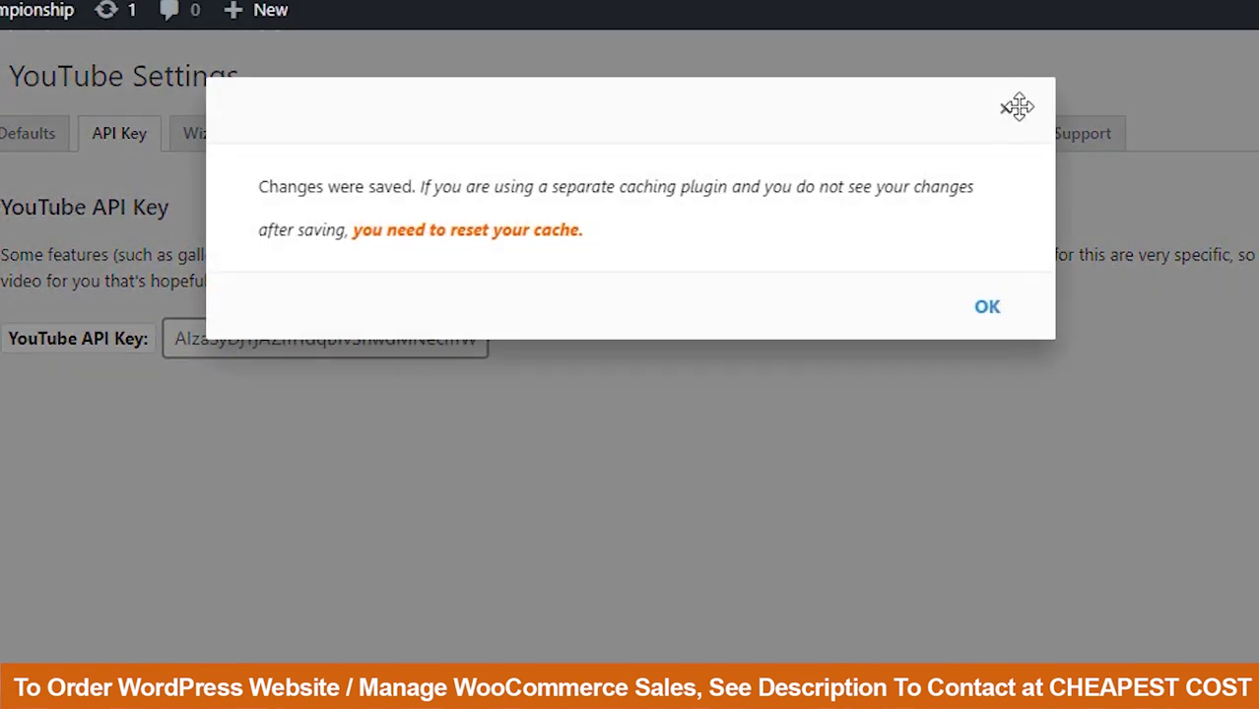
- On the Galleries tab, set Gallery Page Size to 10, enable Show Subscribe Button, and save
left_click(1007, 112)
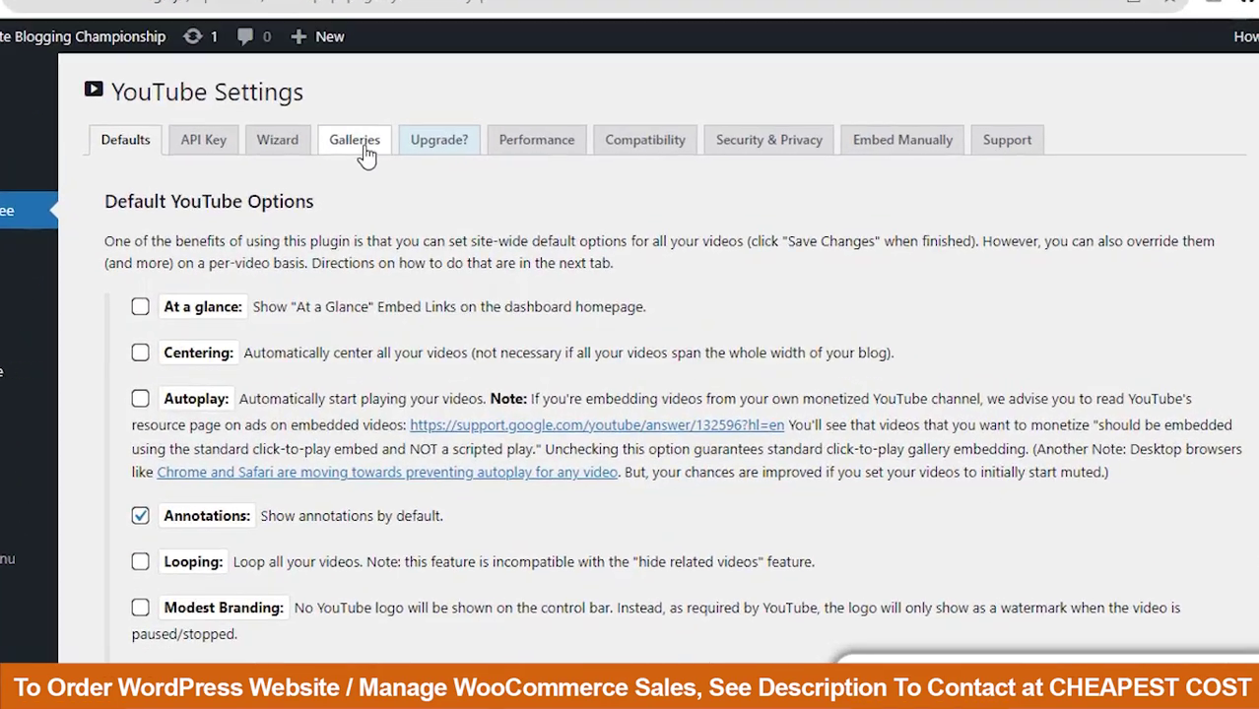
left_click(377, 160)
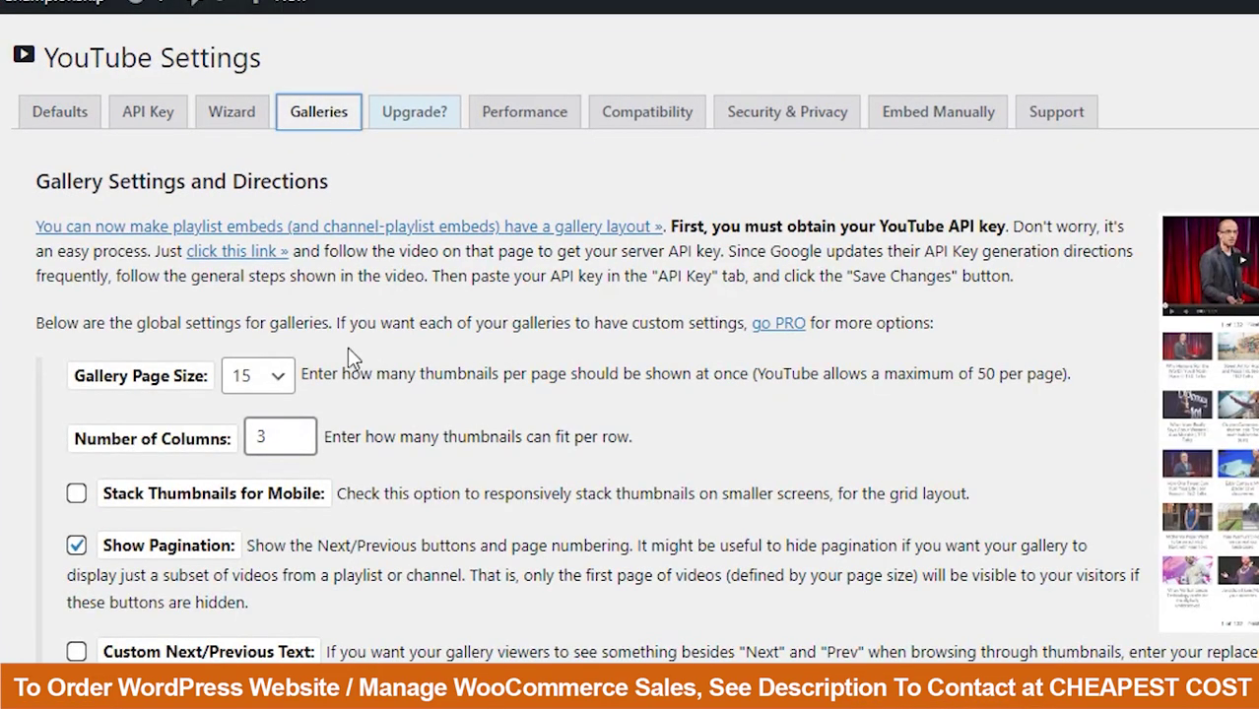
left_click(282, 379)
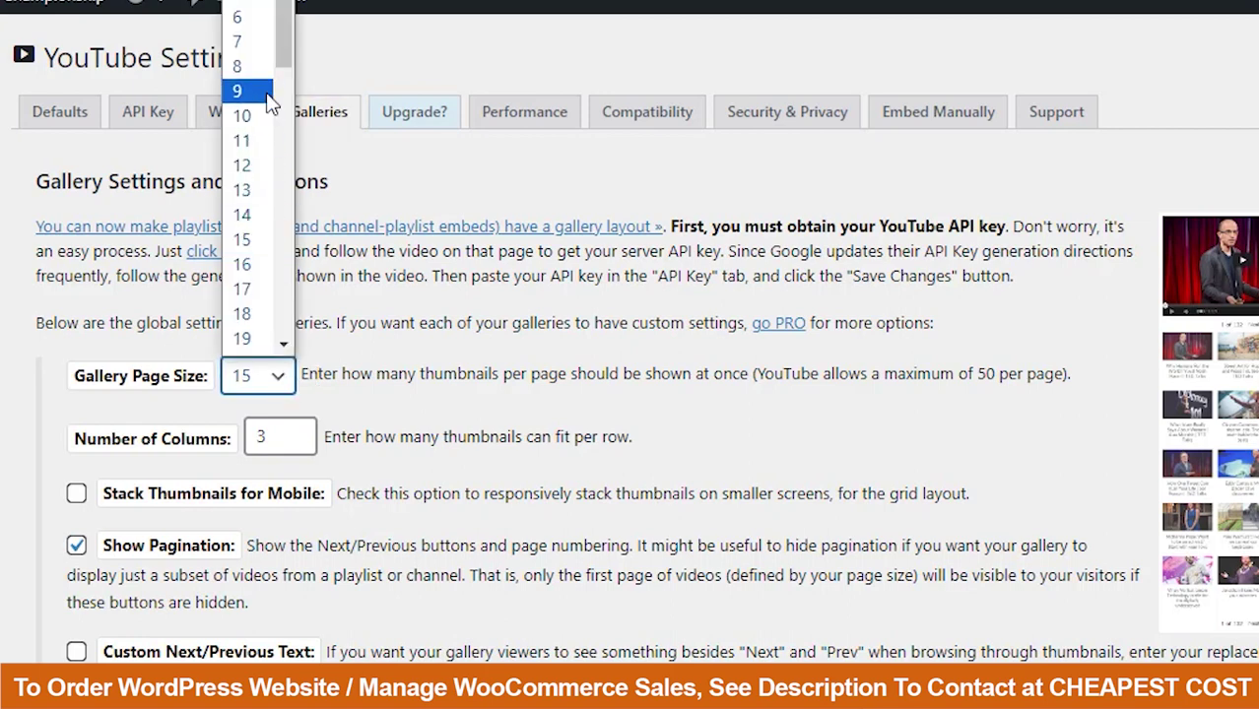
left_click(243, 116)
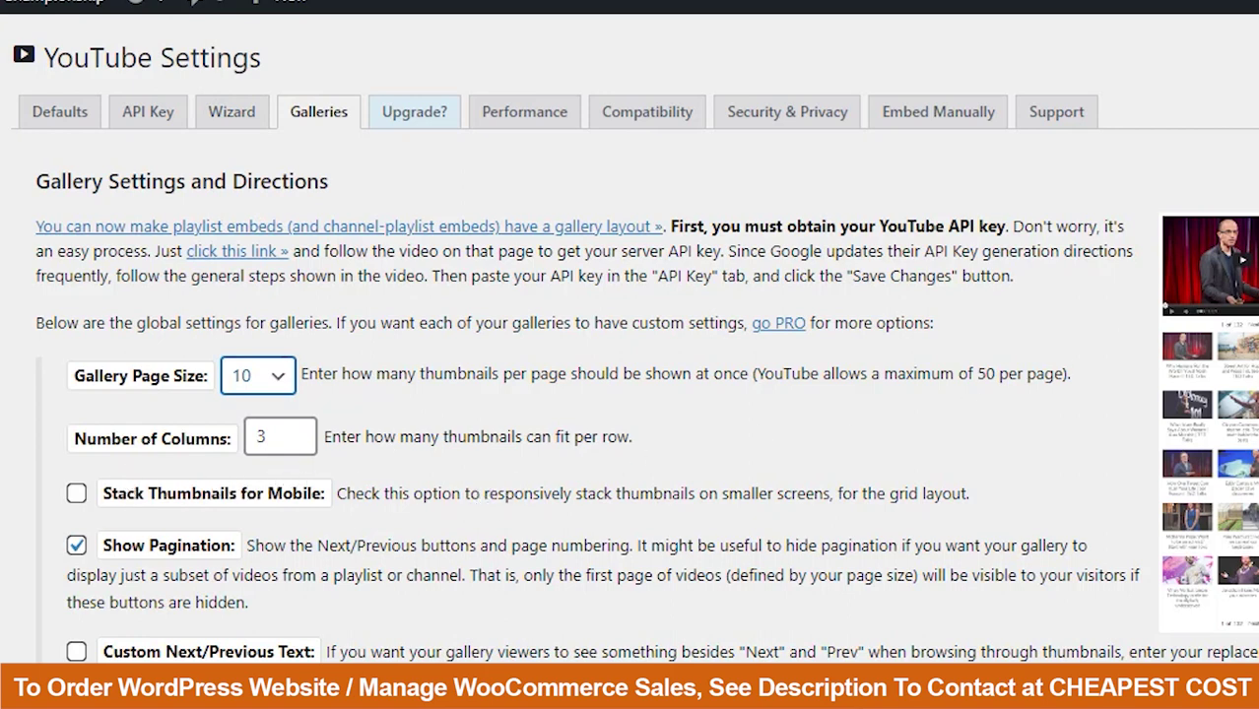
scroll(79, 315, "down", 3)
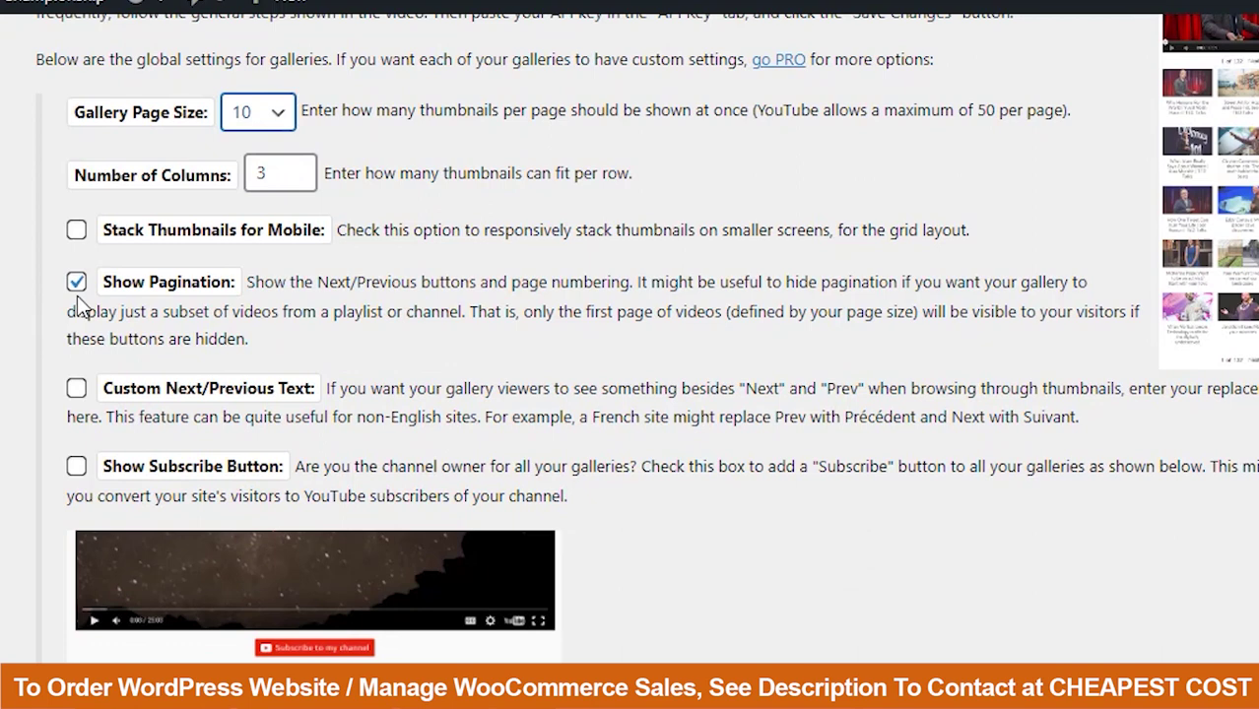
left_click(76, 466)
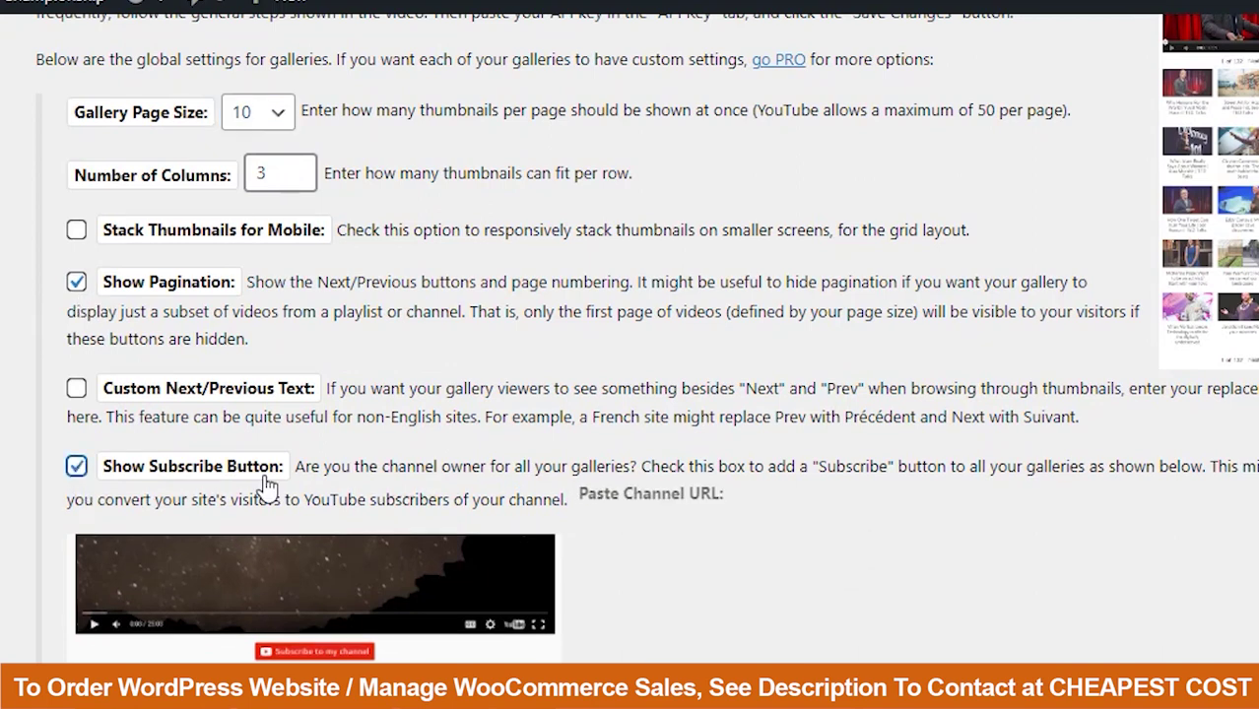
scroll(867, 382, "down", 2)
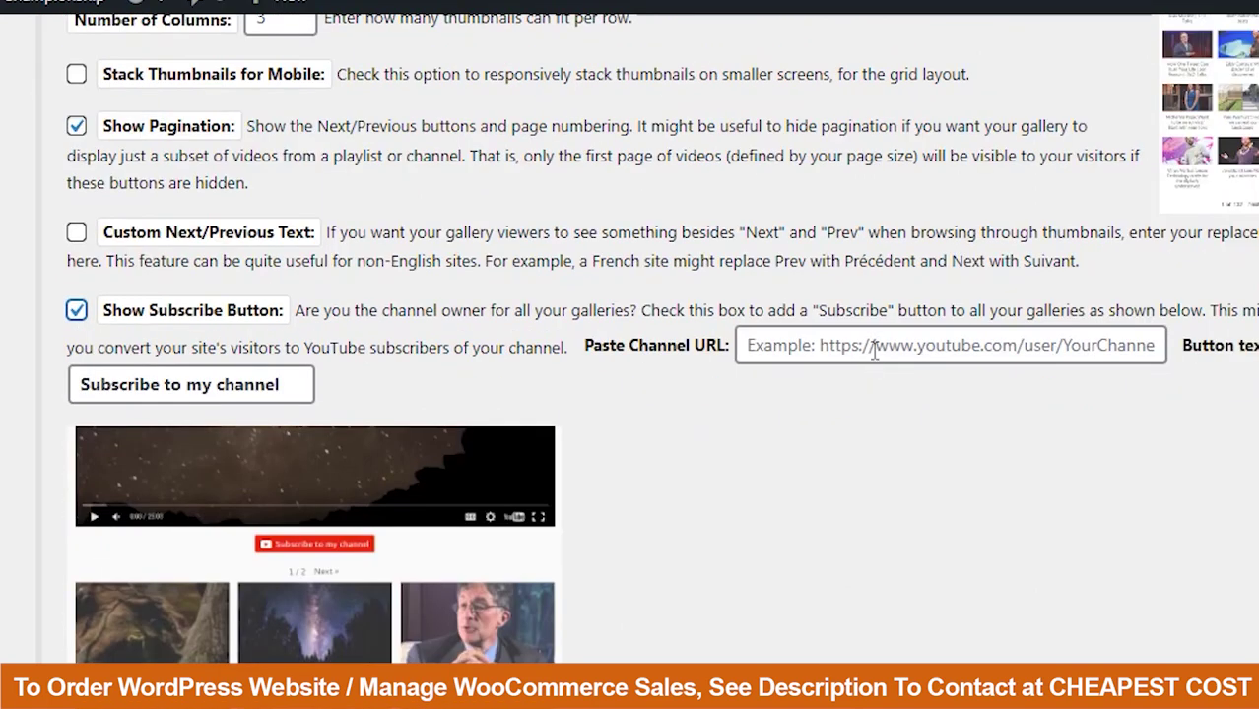
scroll(816, 469, "down", 2)
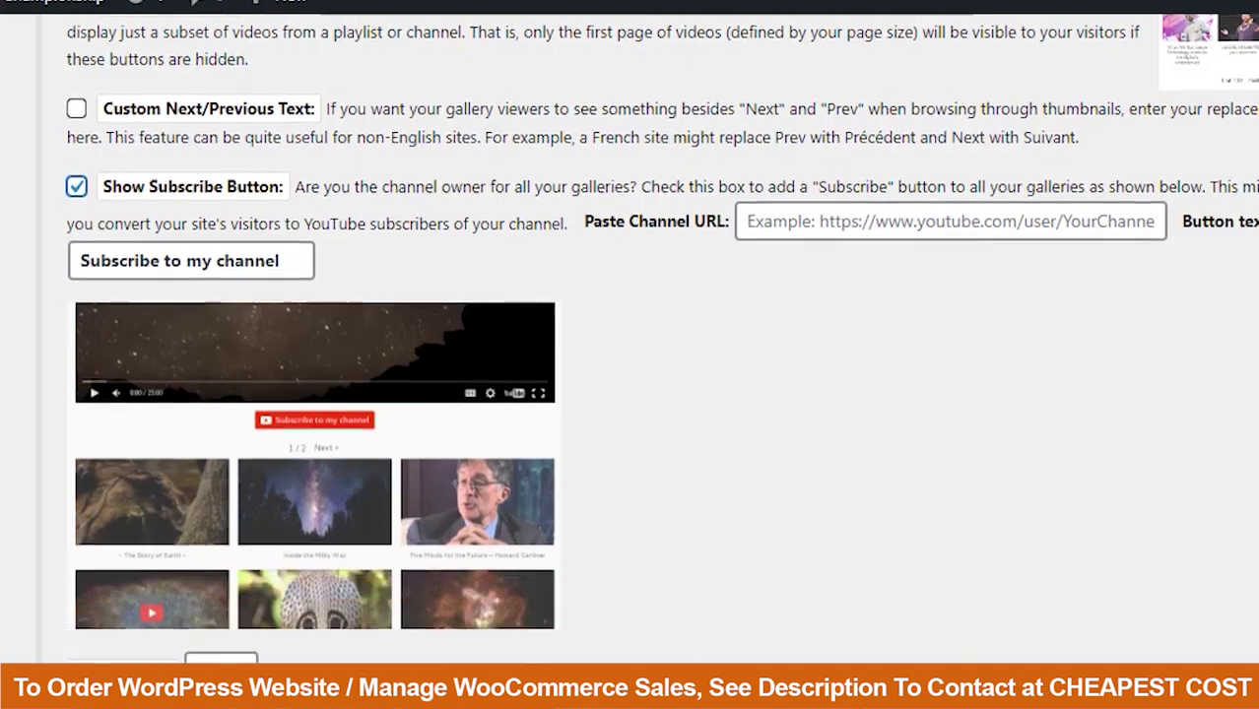
scroll(816, 469, "down", 5)
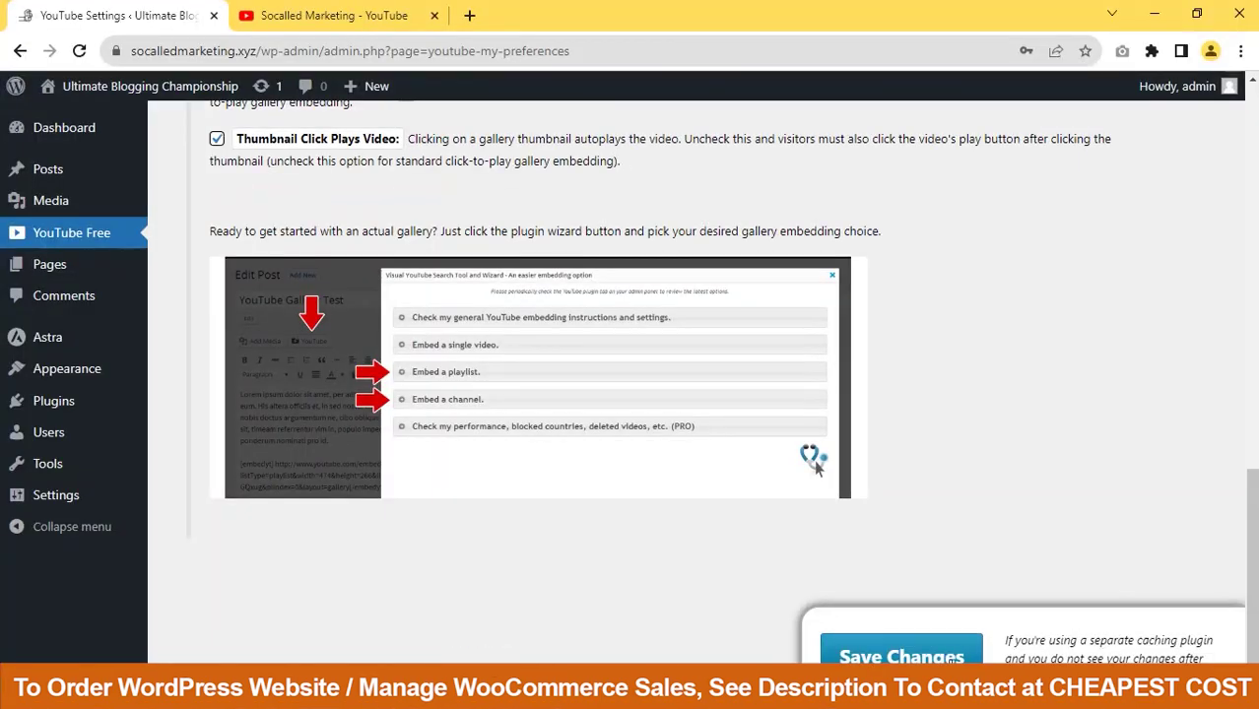
left_click(948, 660)
left_click(866, 261)
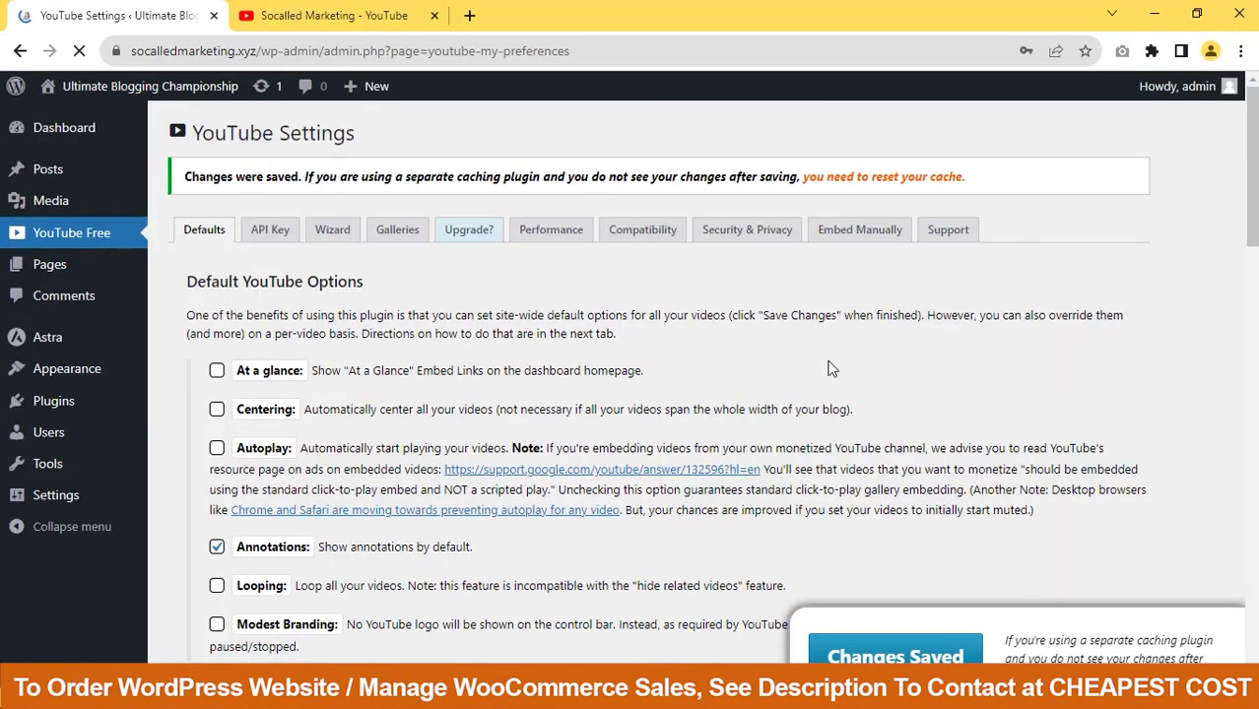
- Edit the 'Youtube Video Gallery' draft and insert a YouTube Wizard block found by searching 'youtu'
left_click(47, 169)
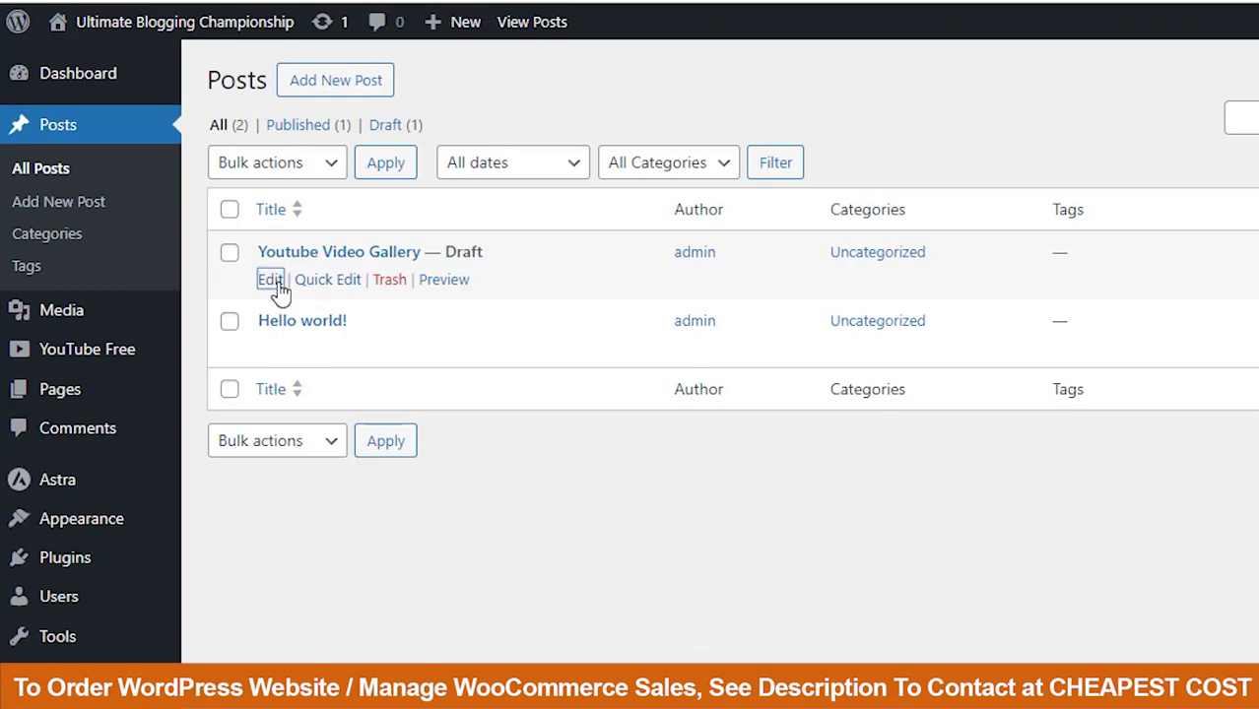
left_click(272, 281)
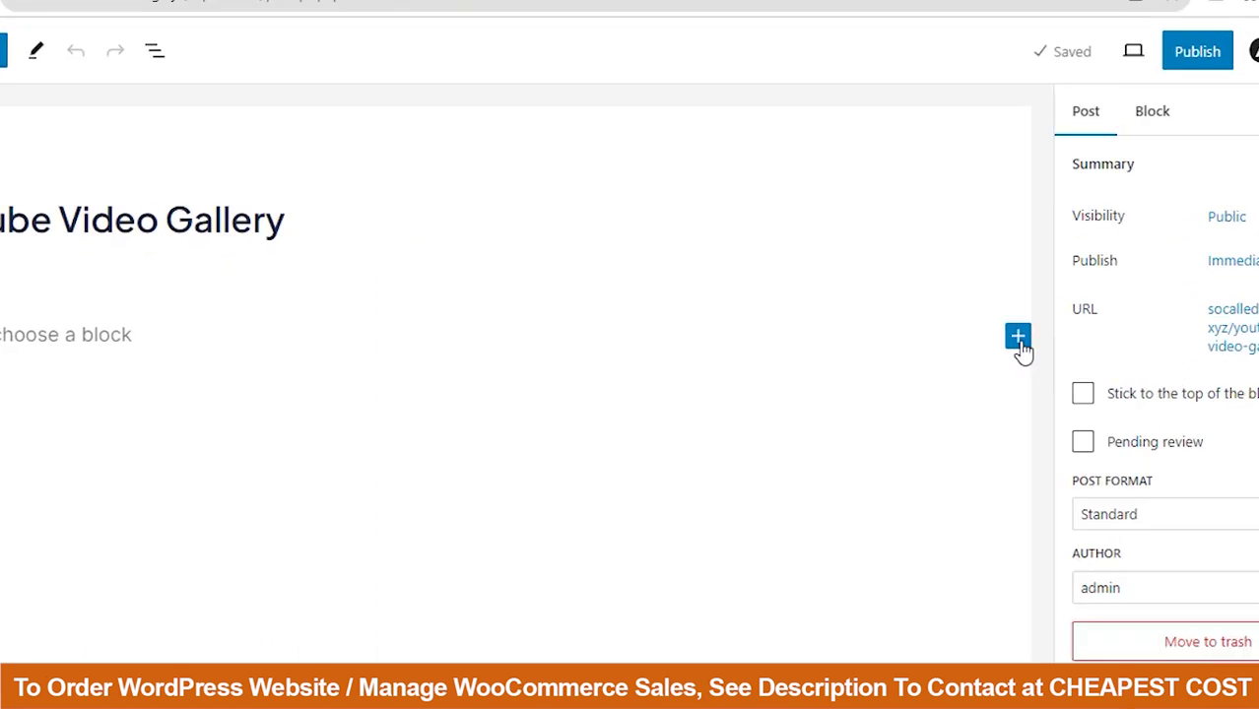
left_click(1018, 339)
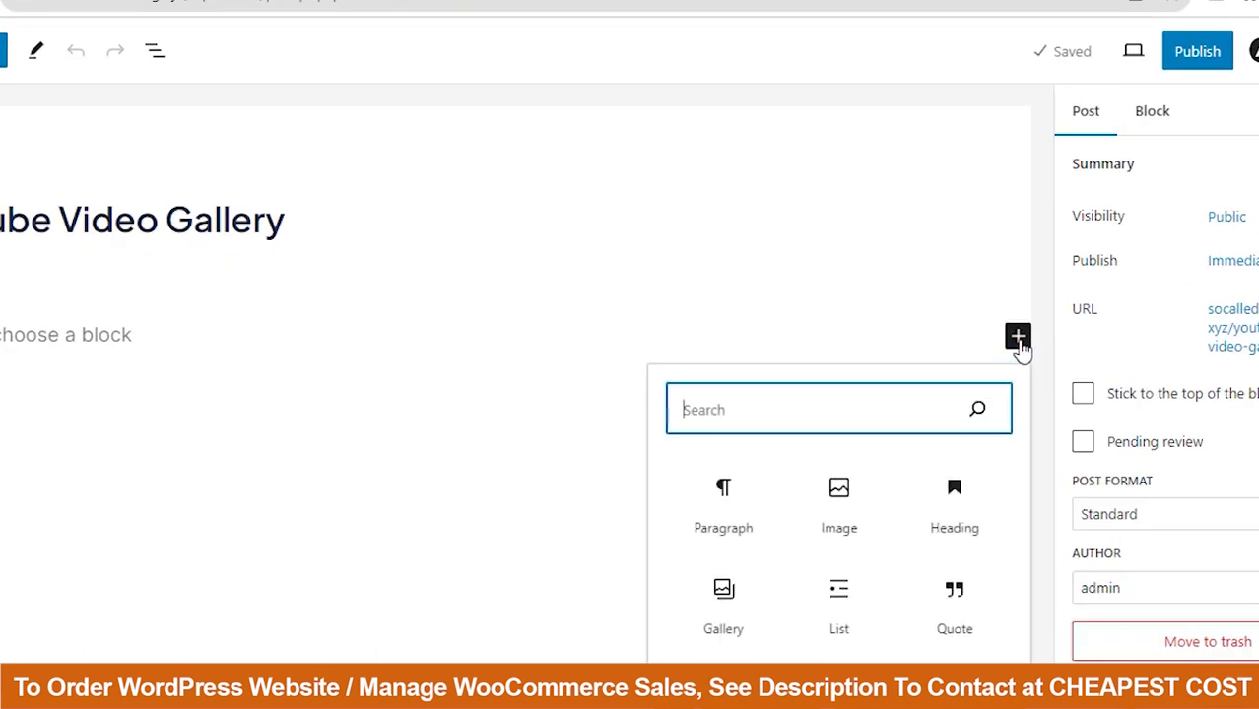
type("yo")
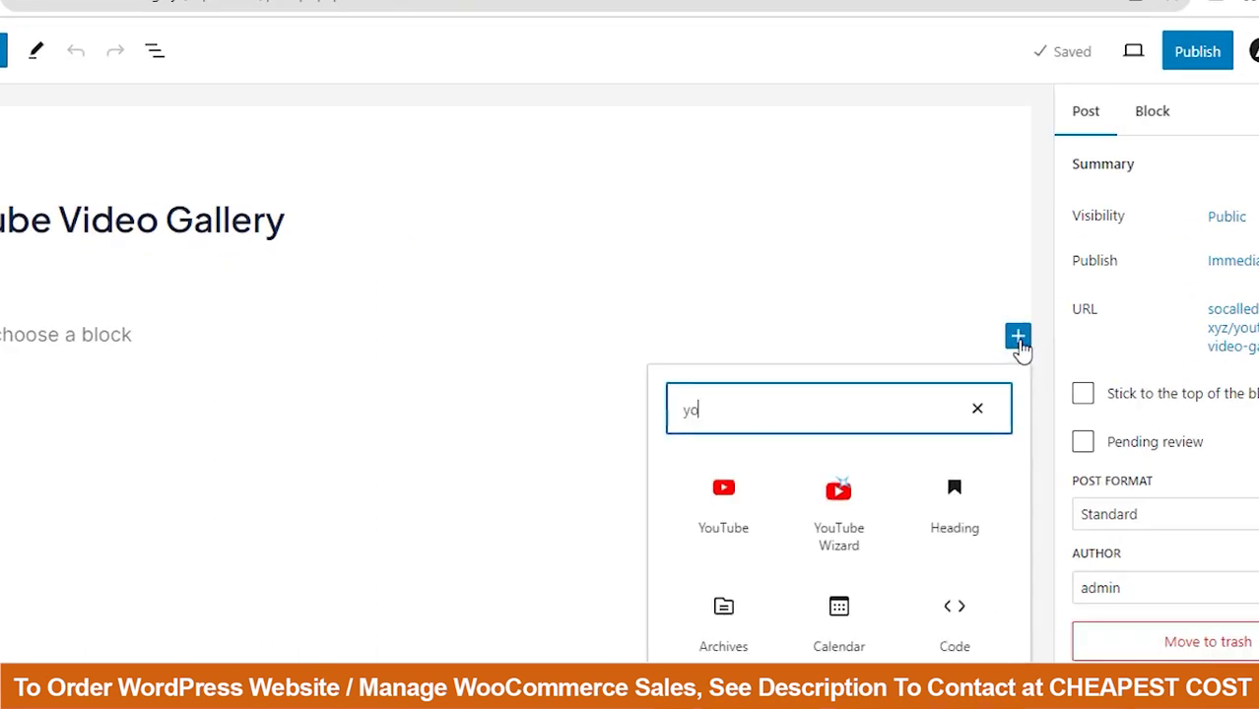
type("utu")
left_click(864, 523)
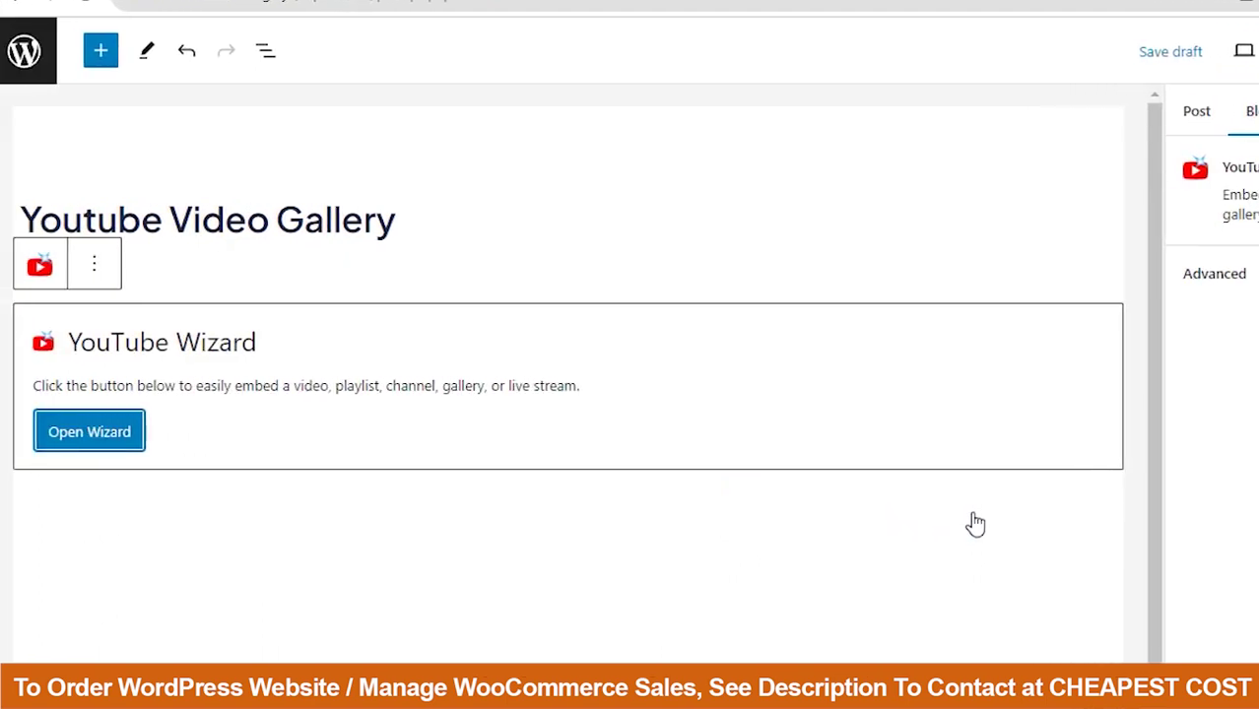
- Under the wizard's 'Embed a channel.', paste a video link to find the Socalled Marketing channel
left_click(132, 444)
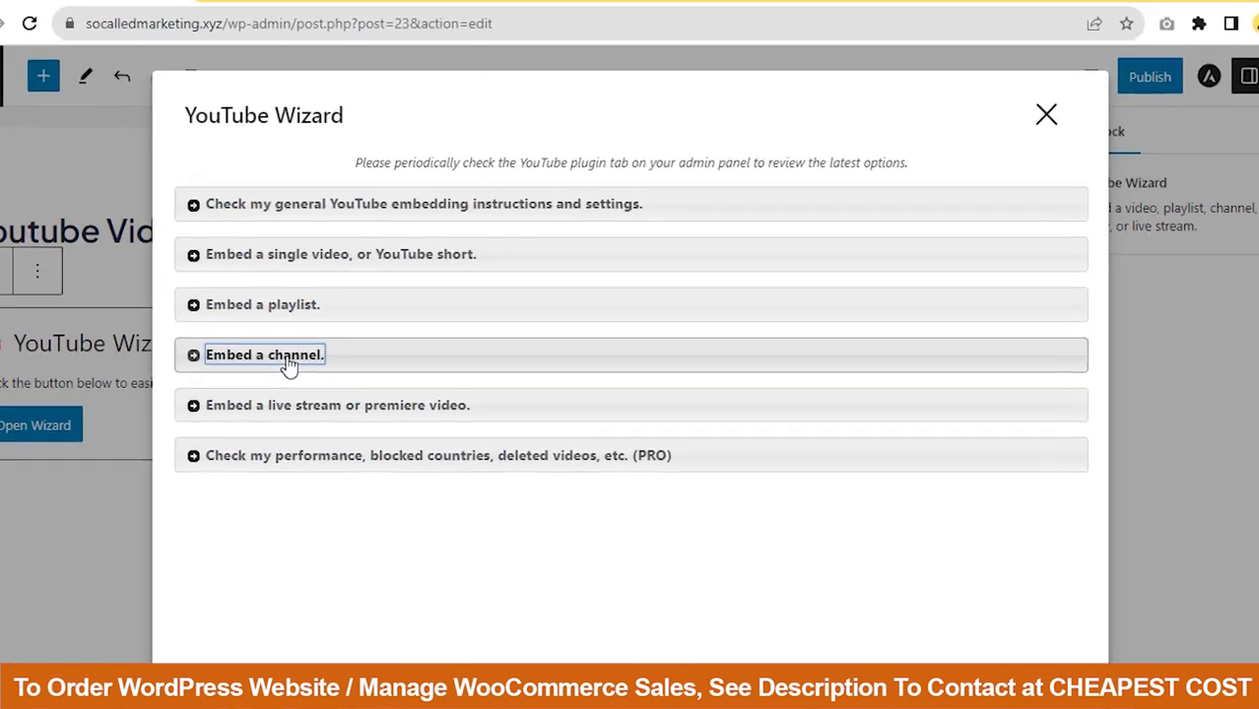
left_click(288, 364)
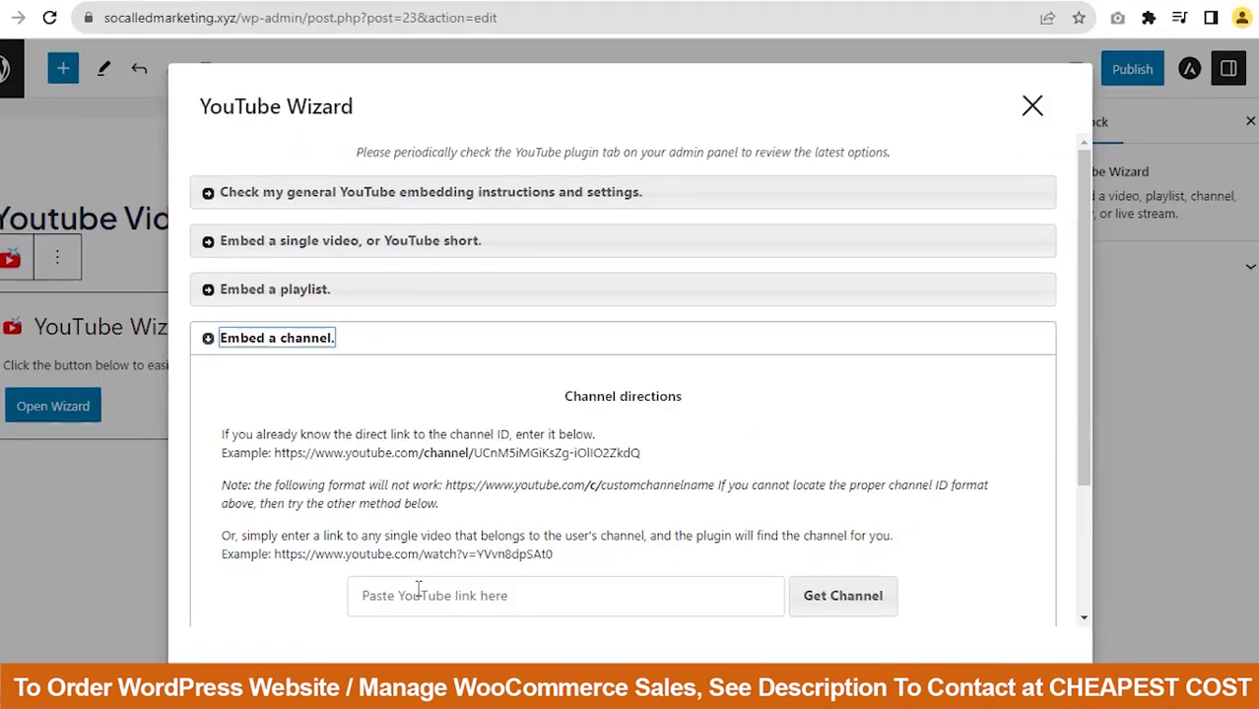
left_click(392, 582)
type("https://www.youtube.com/watch?v=wRHE0LeuhRY")
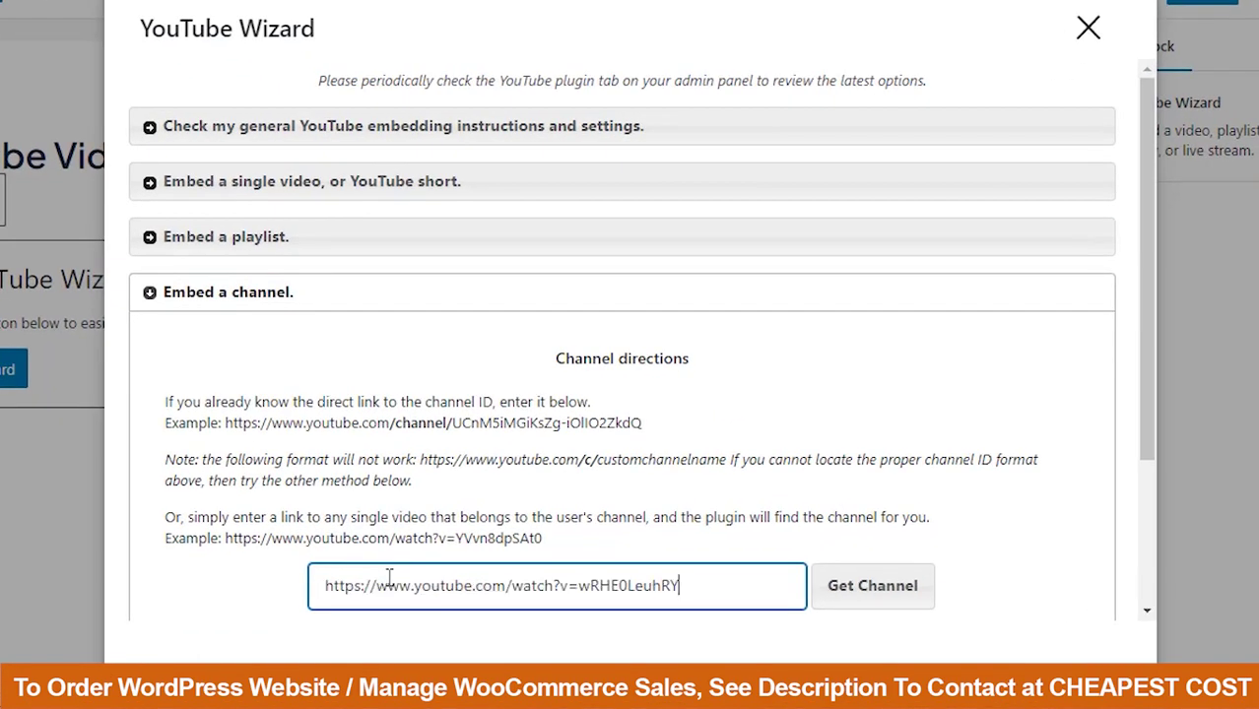
left_click(857, 599)
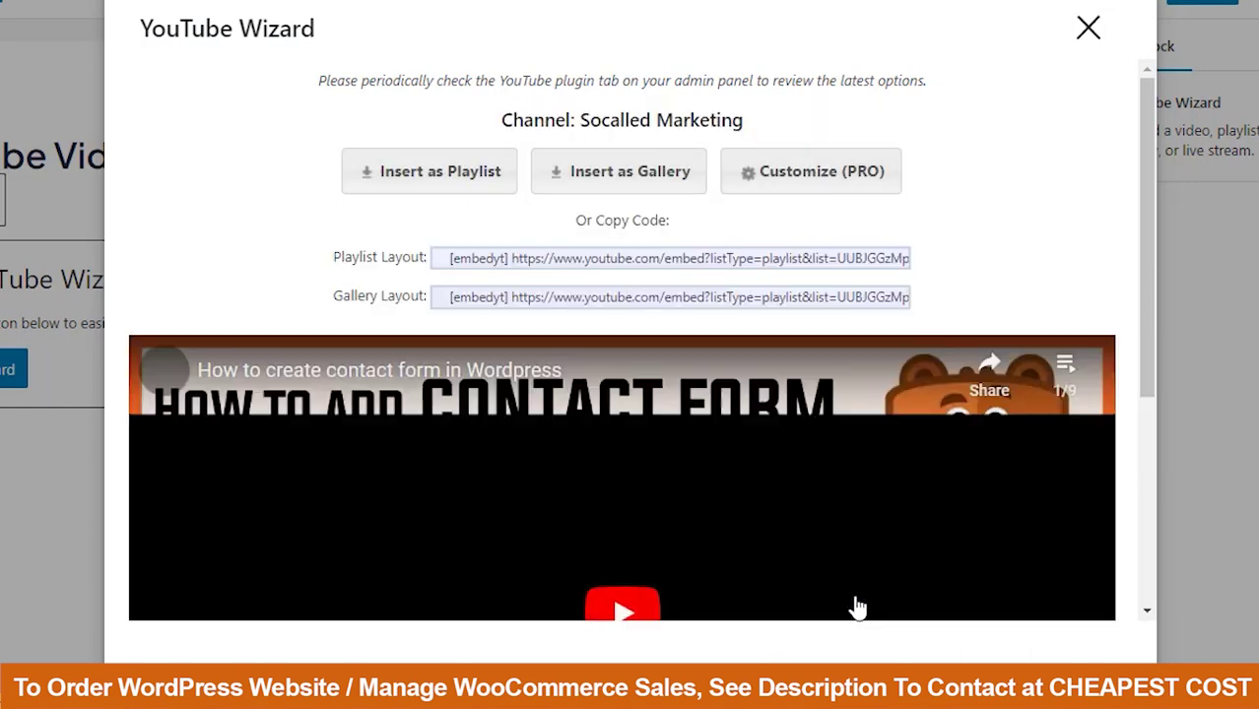
scroll(893, 473, "down", 1)
scroll(897, 477, "down", 3)
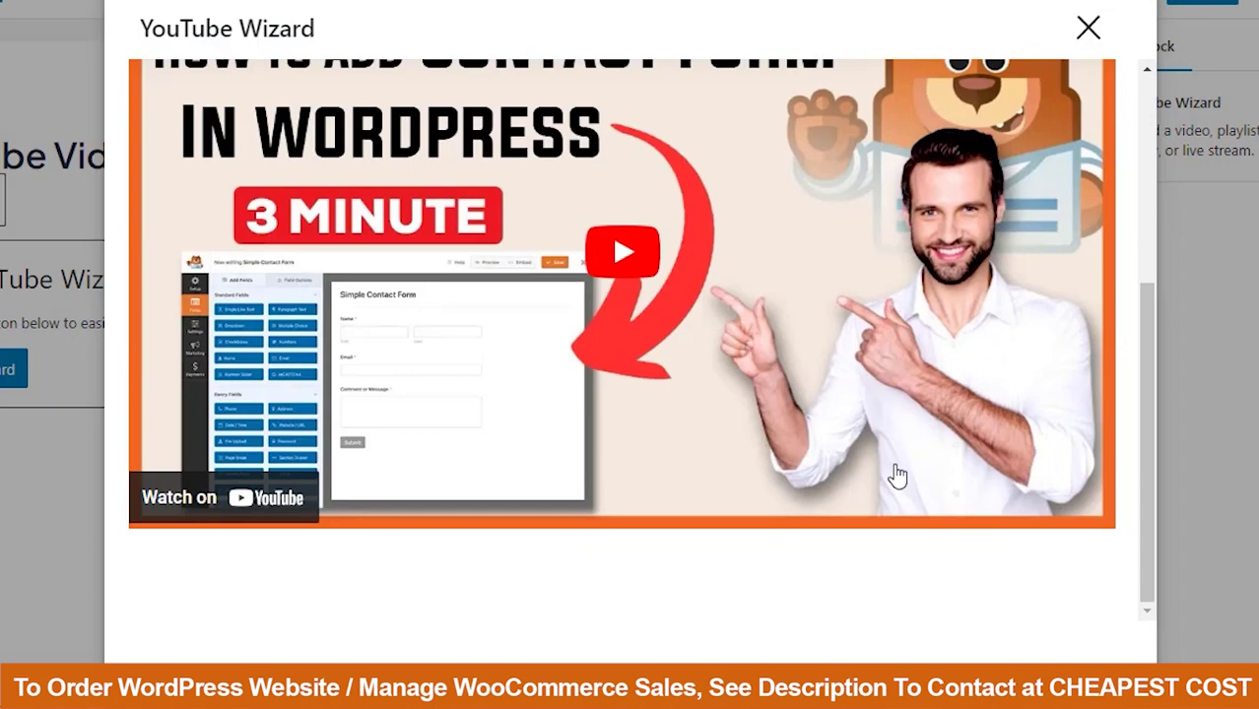
scroll(897, 477, "up", 4)
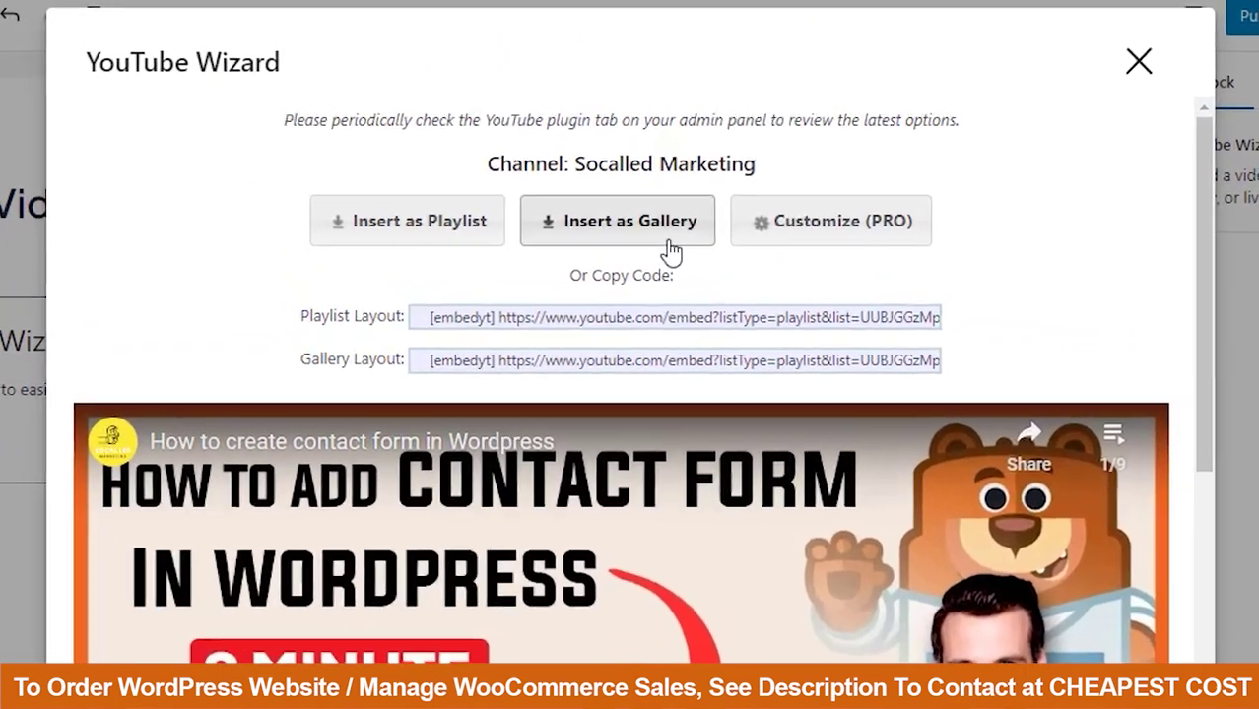
- Insert the Socalled Marketing channel as a gallery and publish the 'Youtube Video Gallery' post
left_click(670, 248)
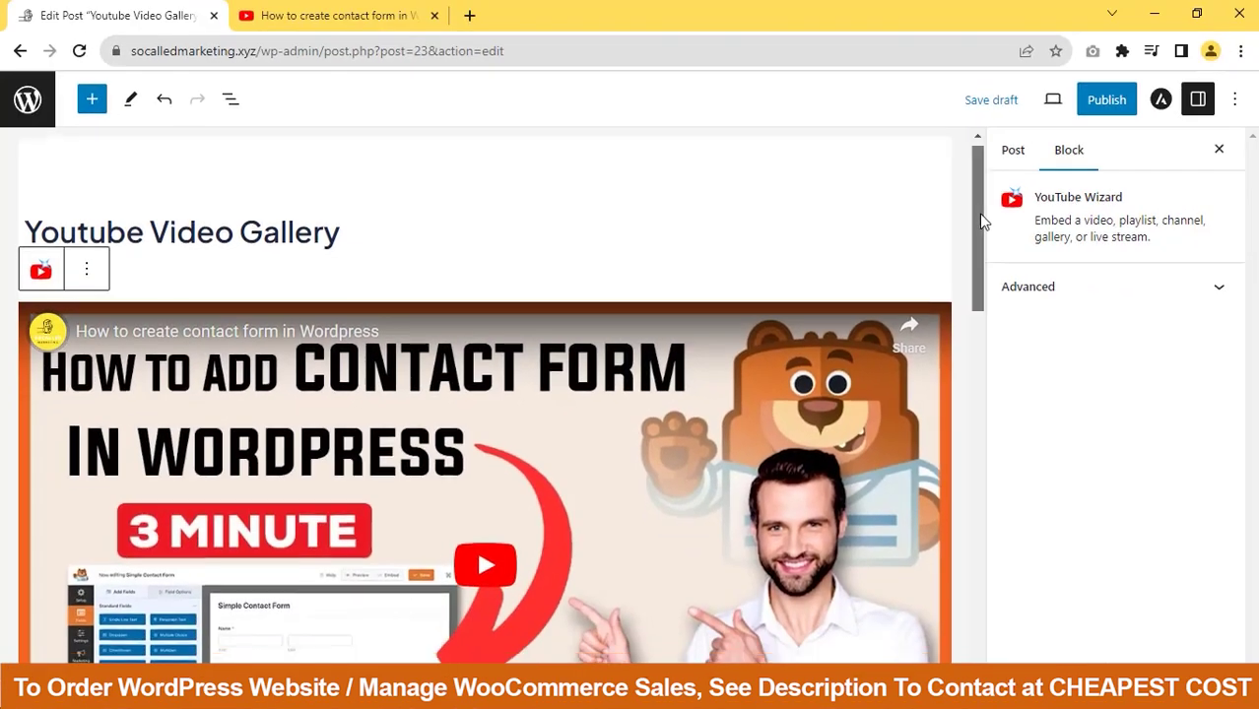
left_click_drag(981, 225, 1012, 431)
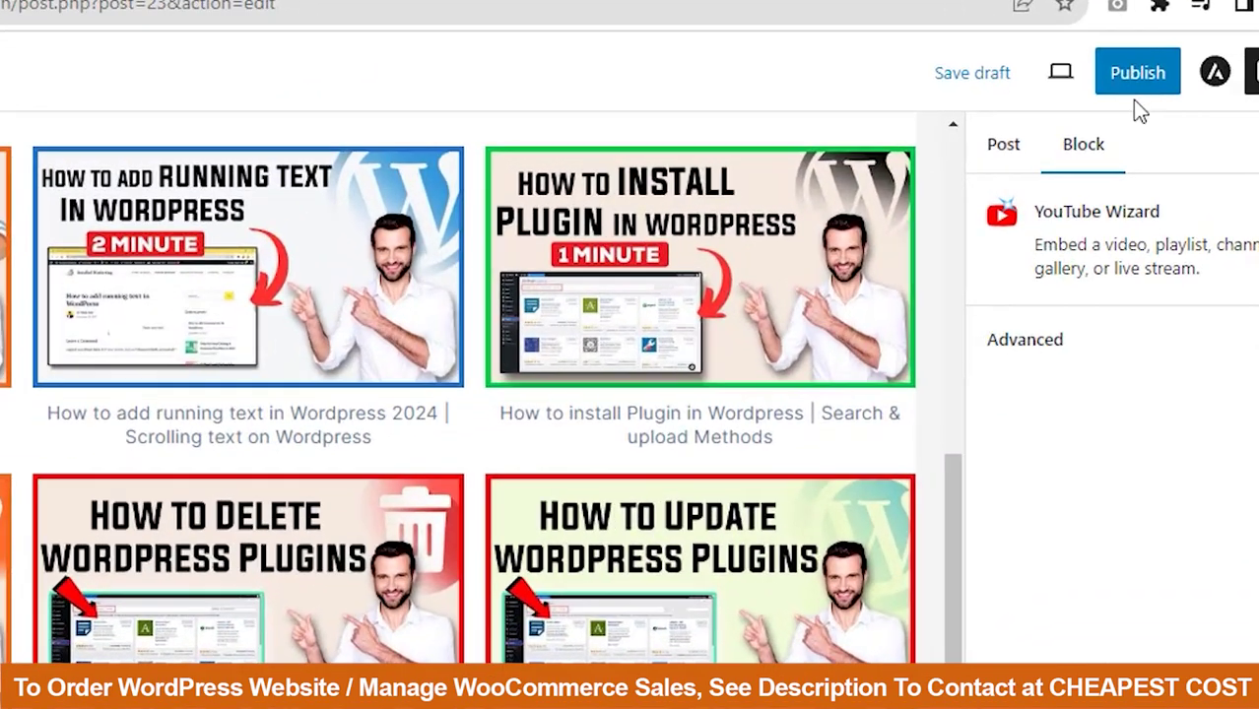
left_click(1124, 86)
left_click(1108, 86)
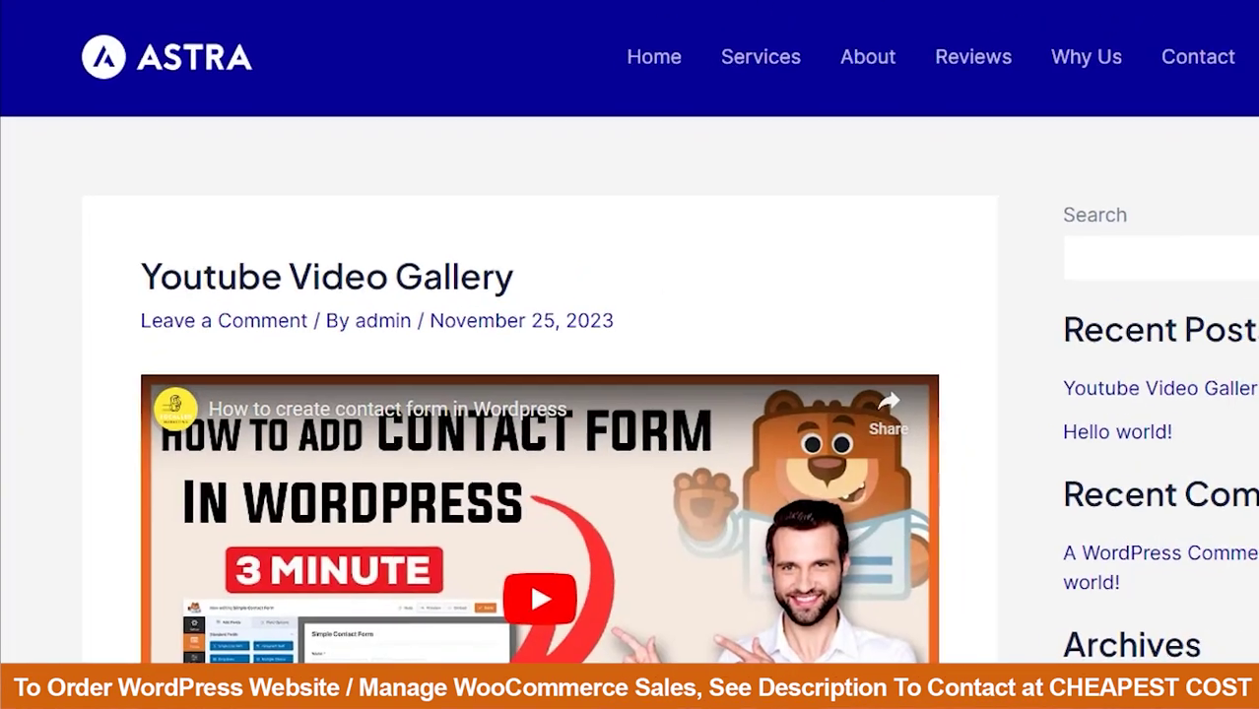
scroll(456, 394, "down", 2)
scroll(457, 394, "down", 2)
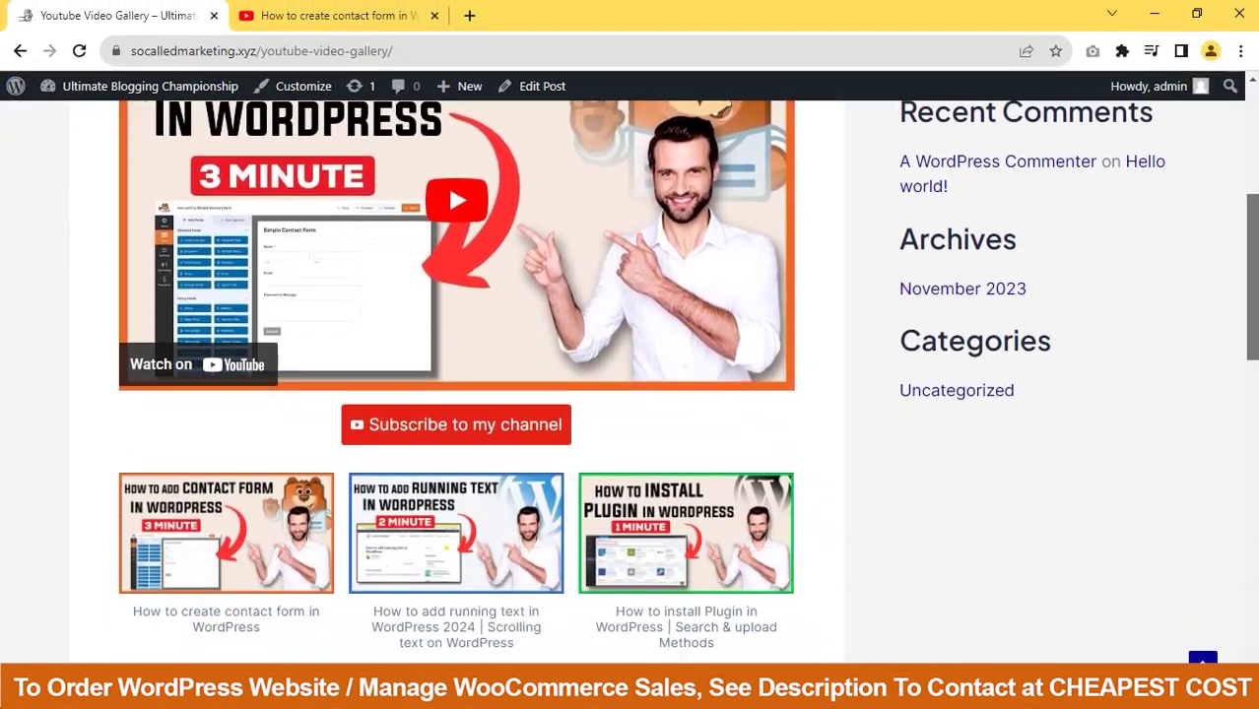
scroll(456, 394, "down", 1)
scroll(457, 394, "down", 2)
scroll(456, 394, "down", 1)
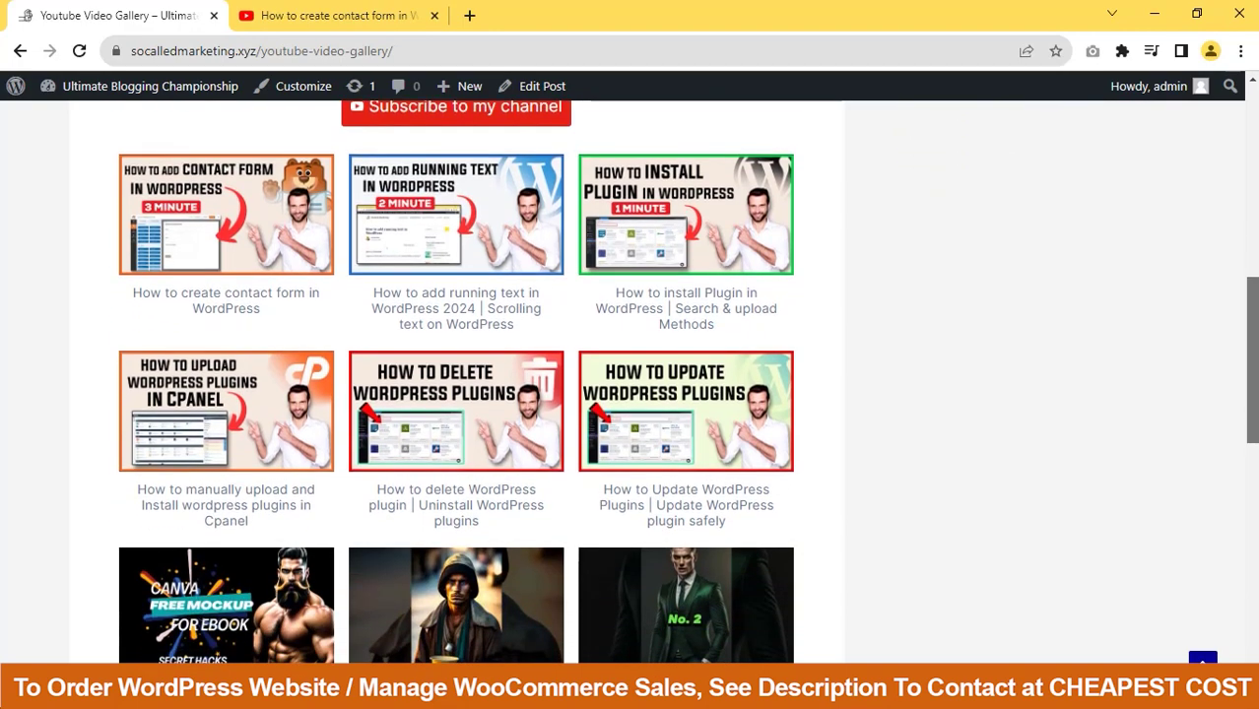
scroll(1252, 179, "up", 1)
scroll(1252, 179, "up", 2)
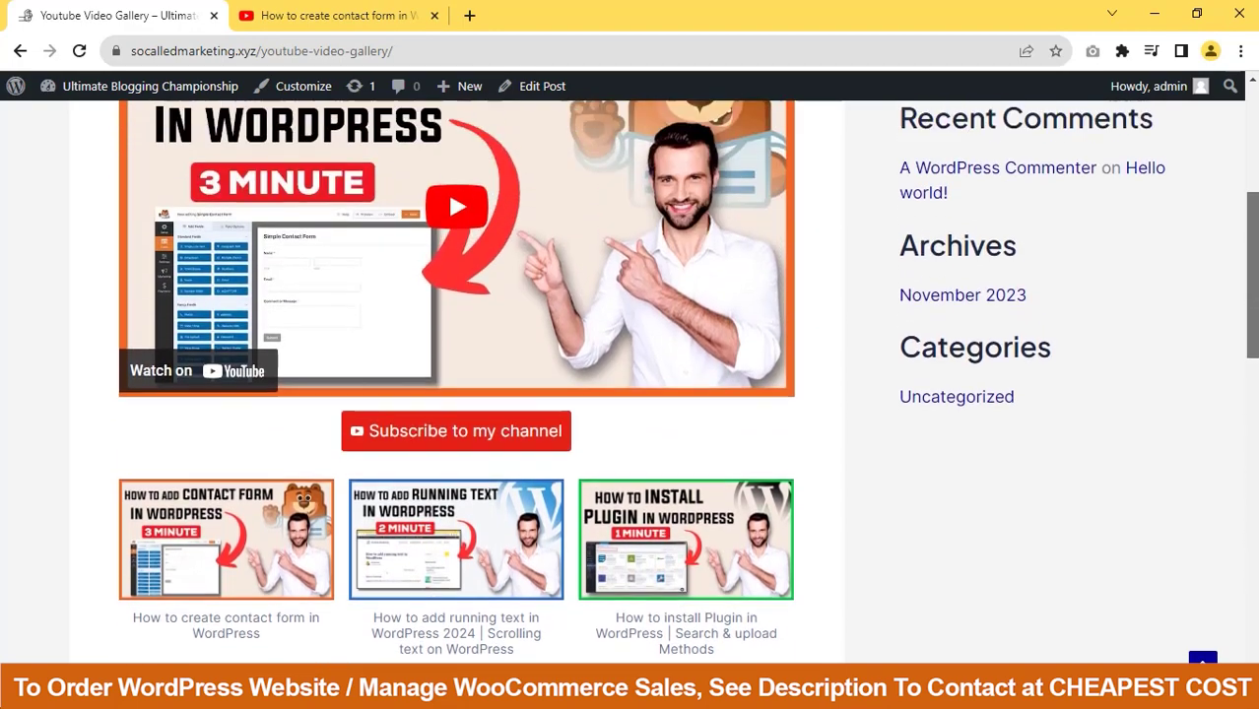
scroll(1252, 178, "up", 3)
left_click_drag(1252, 179, 1252, 306)
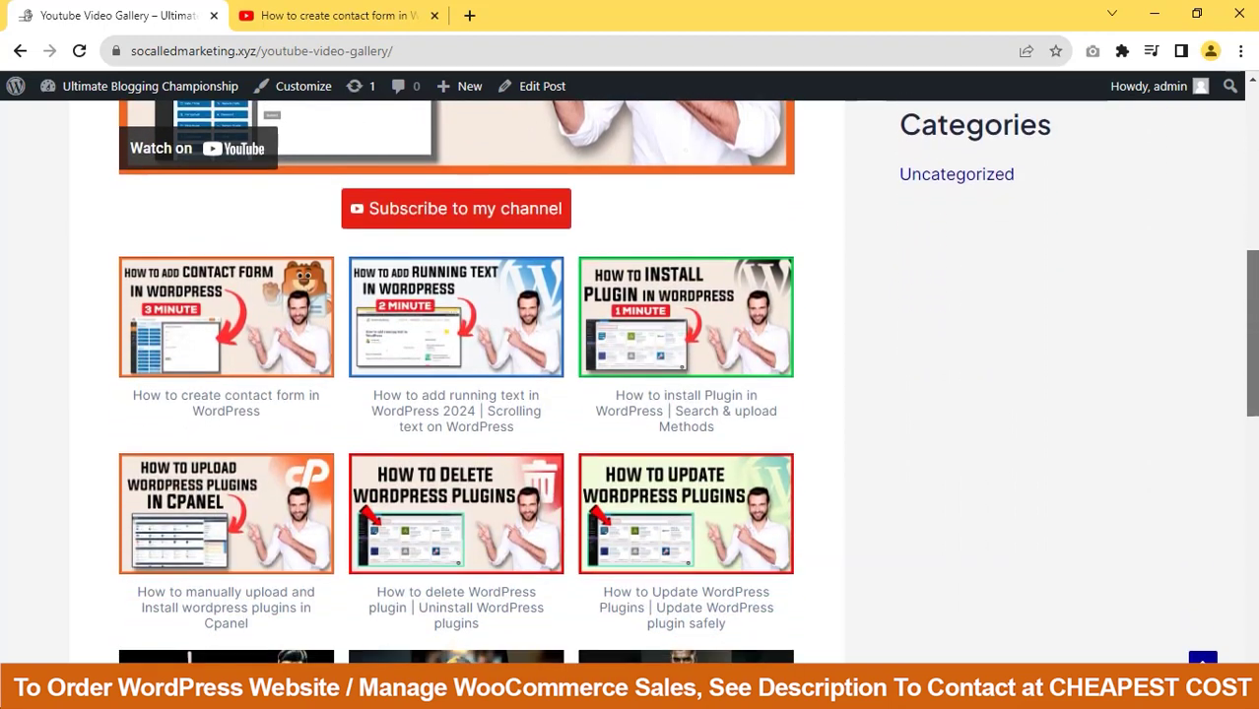